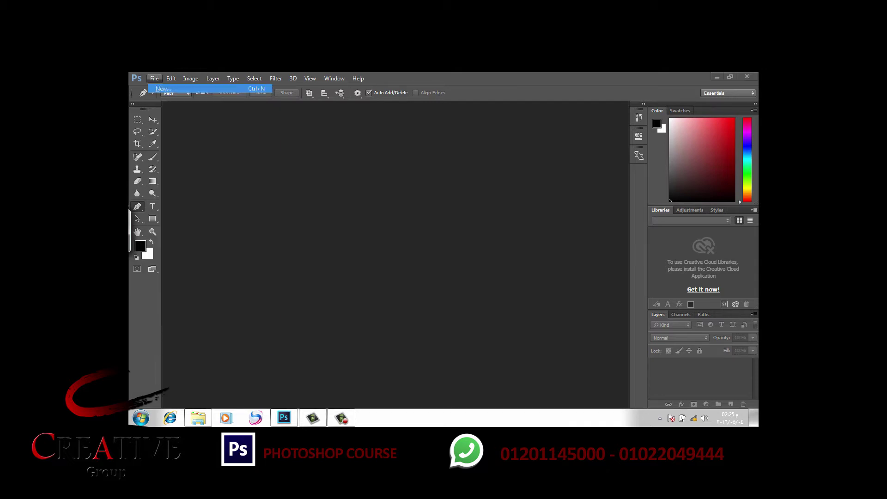
- Create a blank white A4 document, Untitled-1, with default settings and zoom in on it
{"action": "key", "text": "ctrl+n"}
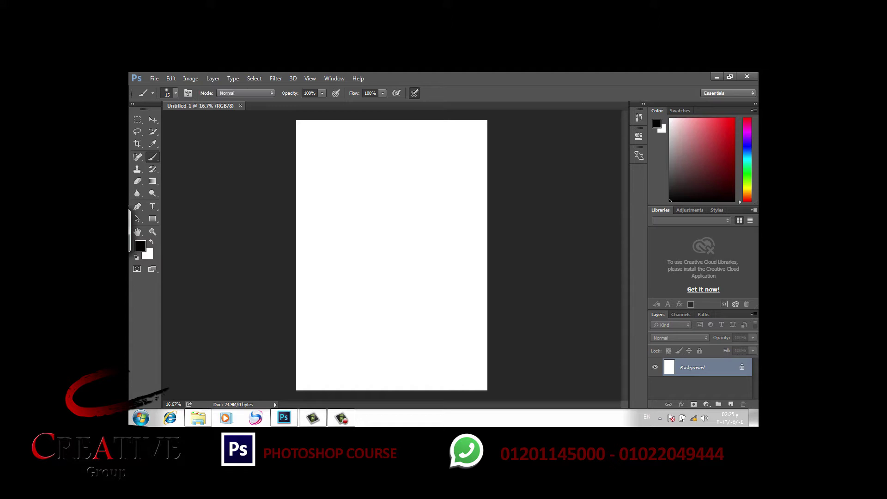
{"action": "key", "text": "ctrl+plus"}
{"action": "key", "text": "ctrl+plus"}
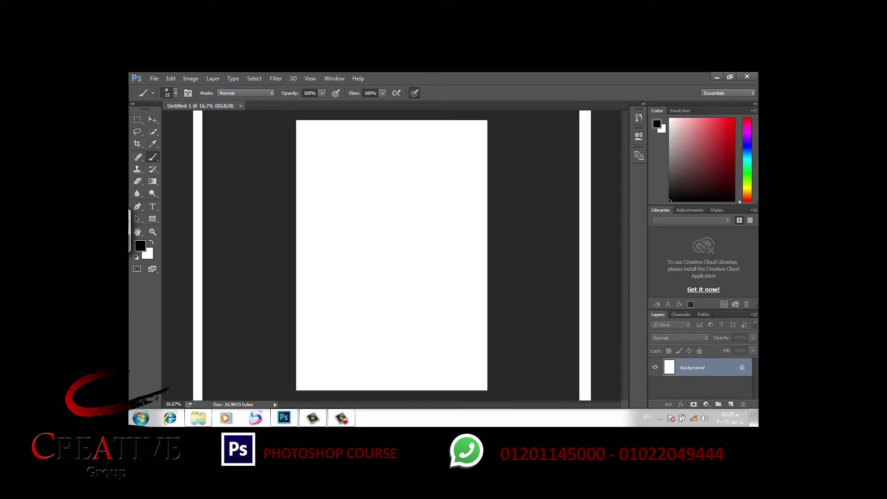
{"action": "key", "text": "ctrl+plus"}
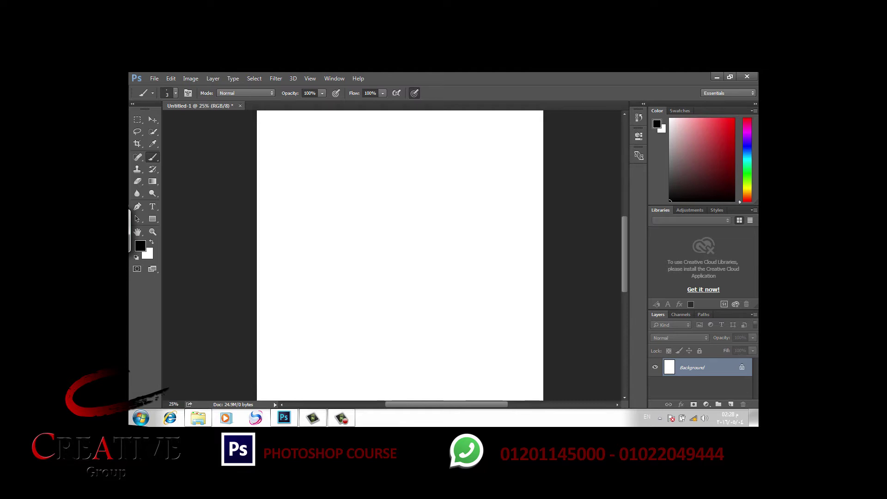
- Crop the page to a thin, full-width white banner strip
{"action": "key", "text": "ctrl+minus"}
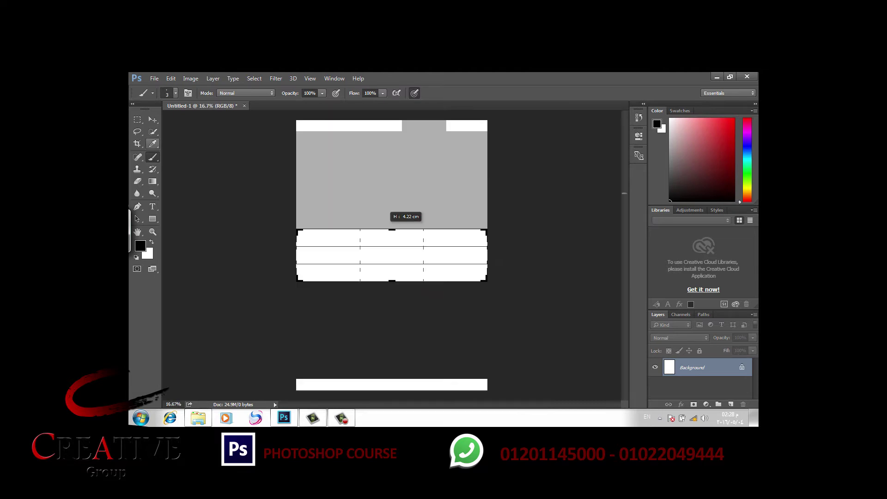
{"action": "key", "text": "c"}
{"action": "left_click_drag", "start_coordinate": [296, 243], "coordinate": [487, 267]}
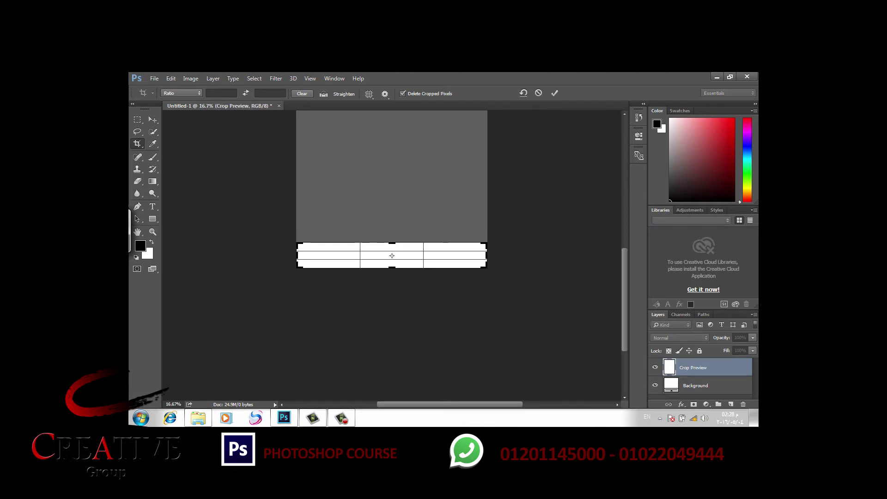
{"action": "key", "text": "Return"}
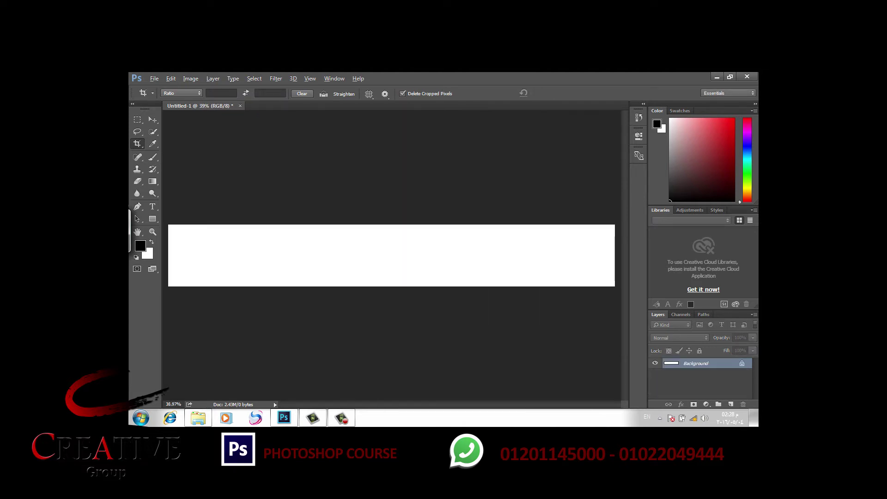
{"action": "key", "text": "v"}
{"action": "key", "text": "Escape"}
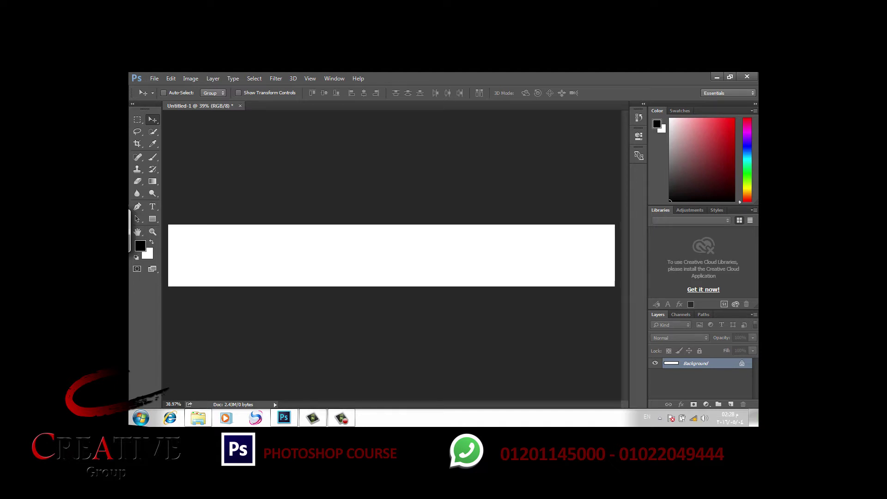
- Place the Sphinx and pyramids photo into the banner as an embedded layer
{"action": "left_click", "coordinate": [155, 79]}
{"action": "left_click", "coordinate": [154, 79]}
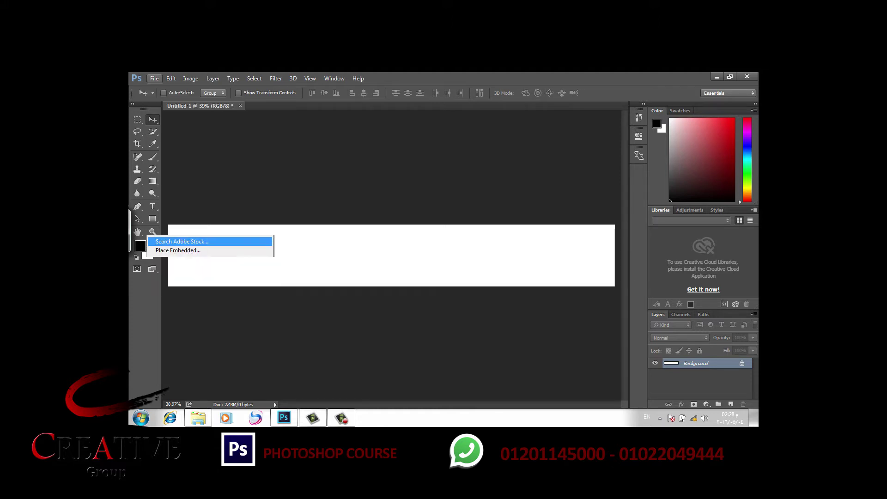
{"action": "left_click", "coordinate": [177, 250]}
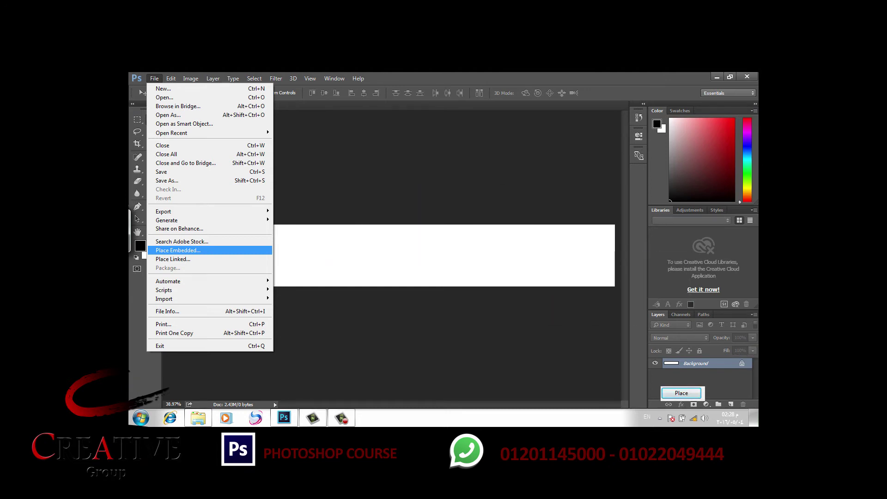
{"action": "left_click", "coordinate": [178, 250]}
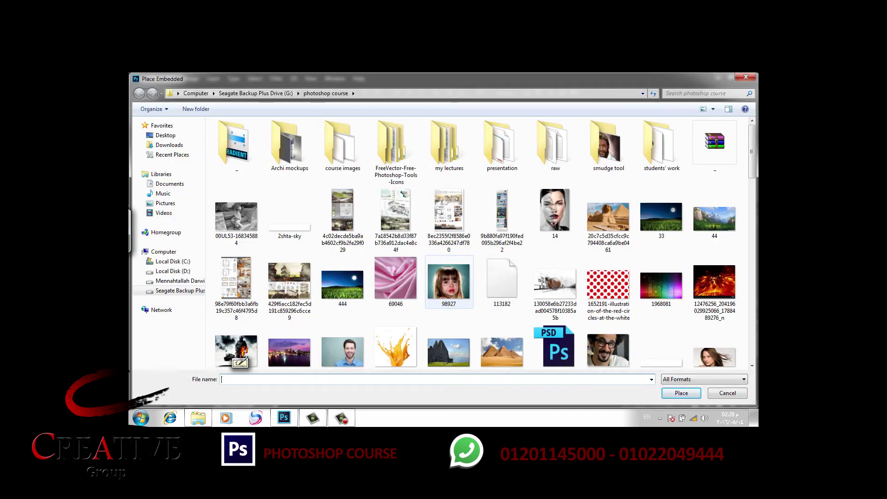
{"action": "left_click", "coordinate": [608, 217]}
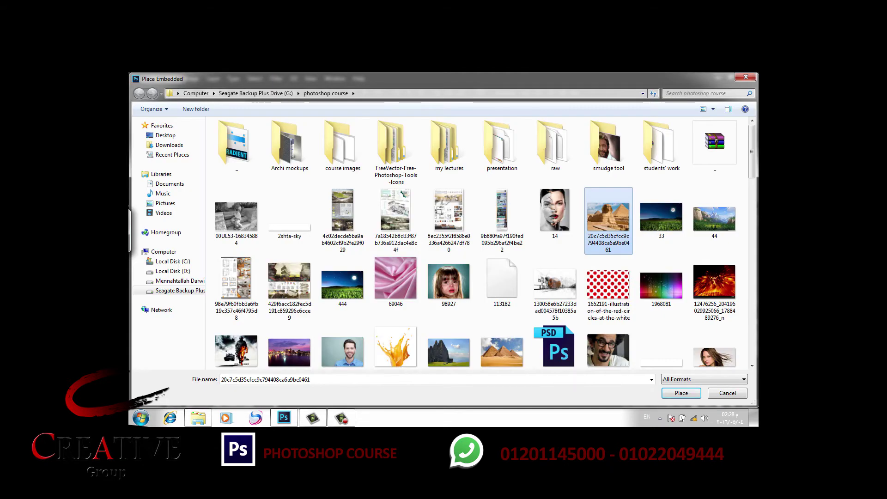
{"action": "key", "text": "Return"}
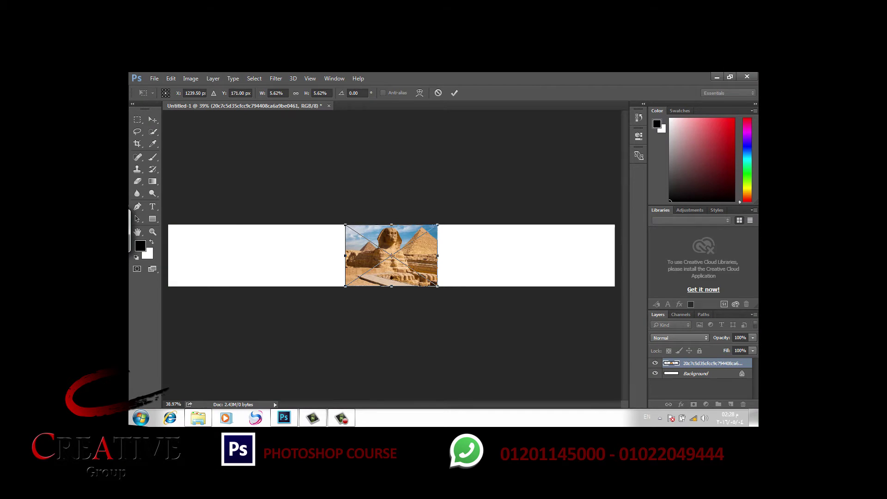
- Scale the Sphinx photo up to cover the banner, framing the Sphinx's face beside a pyramid
{"action": "left_click_drag", "start_coordinate": [437, 287], "coordinate": [577, 379]}
{"action": "key", "text": "ctrl+z"}
{"action": "key", "text": "ctrl+z"}
{"action": "key", "text": "ctrl+z"}
{"action": "left_click_drag", "start_coordinate": [438, 225], "coordinate": [616, 110]}
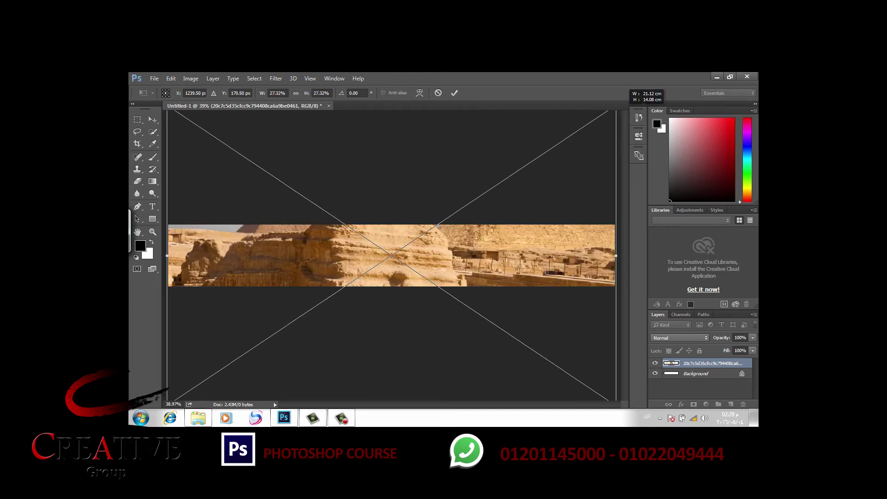
{"action": "key", "text": "Return"}
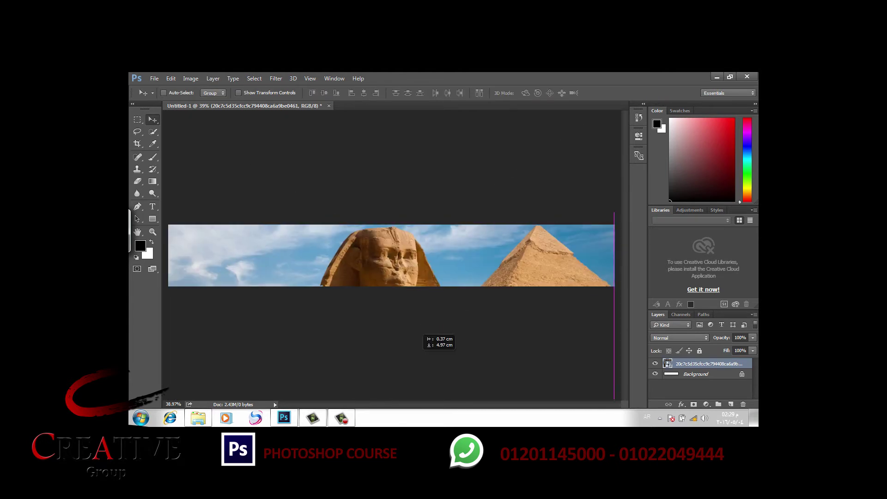
{"action": "mouse_move", "coordinate": [423, 319]}
{"action": "left_mouse_down"}
{"action": "mouse_move", "coordinate": [425, 310]}
{"action": "mouse_move", "coordinate": [426, 318]}
{"action": "left_mouse_up"}
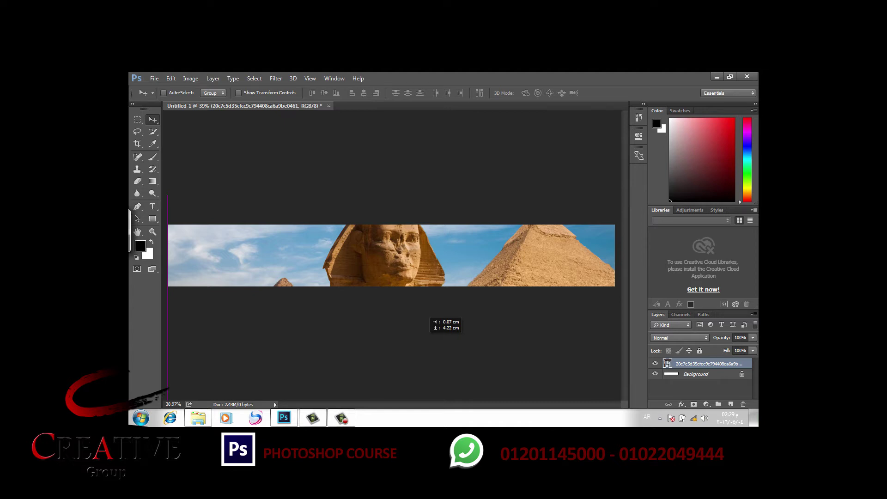
{"action": "left_click_drag", "start_coordinate": [426, 318], "coordinate": [426, 318]}
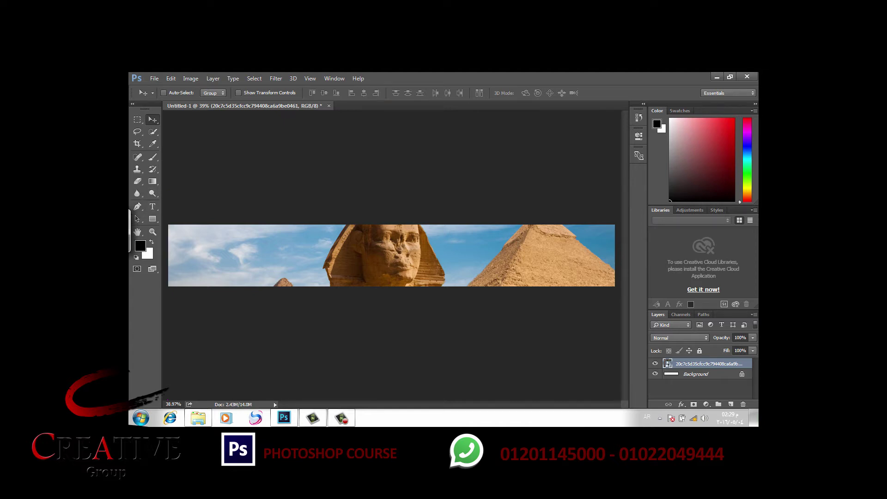
- Add the text SPHINX at 53 pt on the banner's left side
{"action": "key", "text": "t"}
{"action": "left_click", "coordinate": [190, 259]}
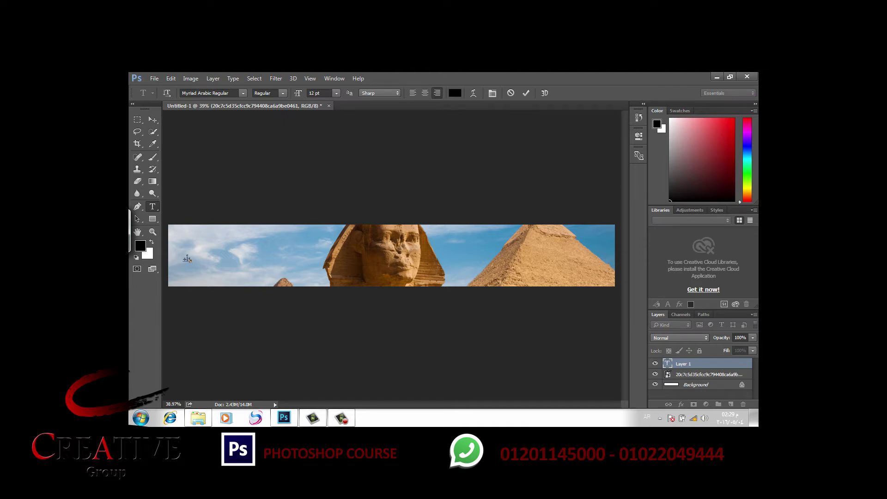
{"action": "key", "text": "alt+shift"}
{"action": "type", "text": "S"}
{"action": "type", "text": "PHINX"}
{"action": "type", "text": "53"}
{"action": "key", "text": "Return"}
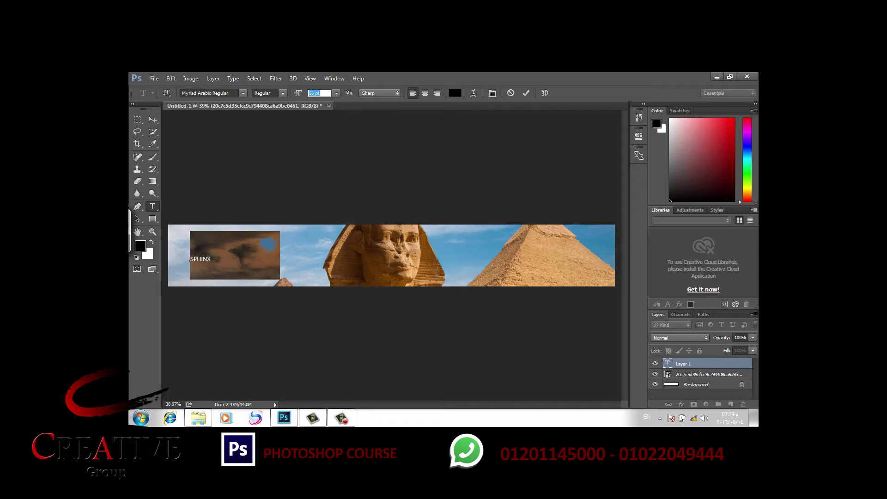
- Make SPHINX bold and dark brown (#46270a), then commit the text
{"action": "left_click", "coordinate": [269, 93]}
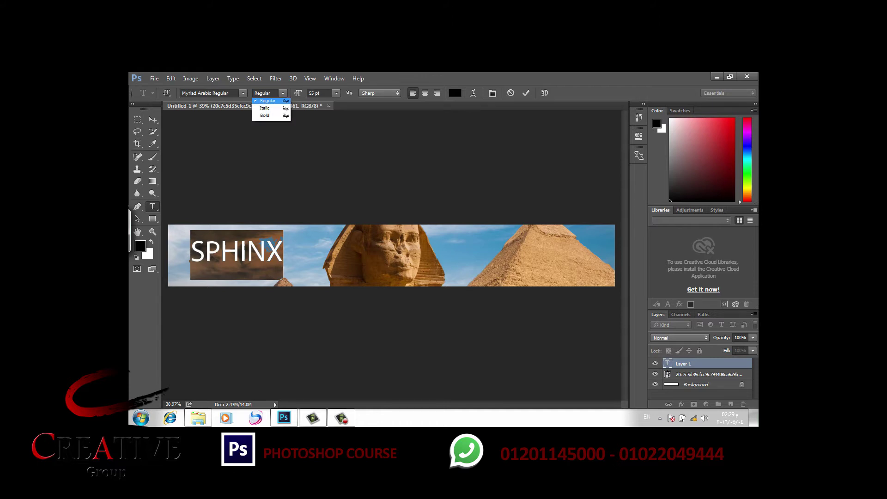
{"action": "left_click", "coordinate": [265, 115]}
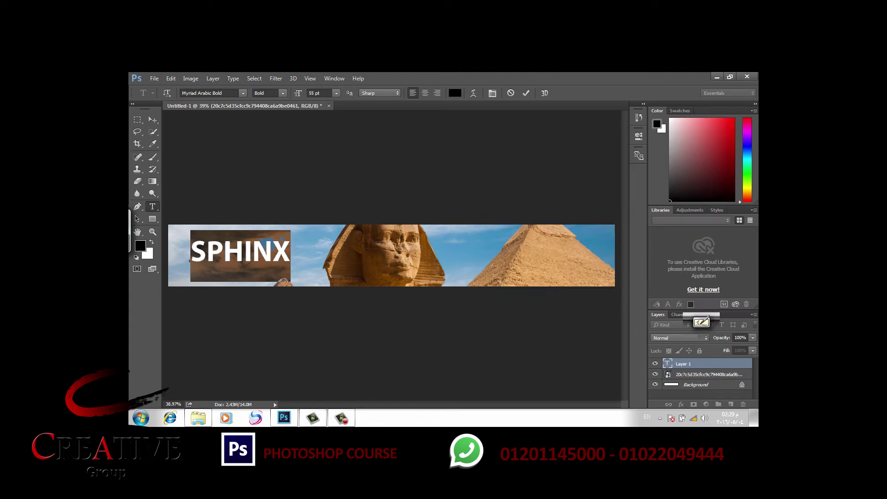
{"action": "left_click", "coordinate": [455, 92]}
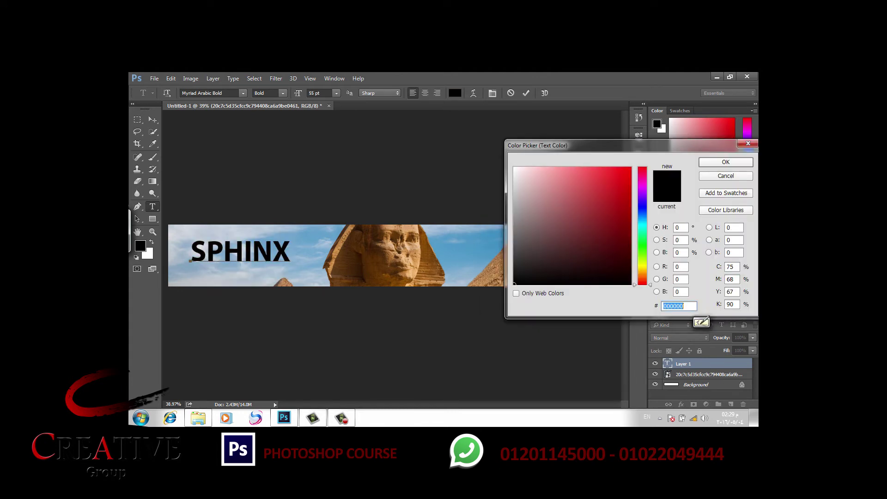
{"action": "type", "text": "46270a"}
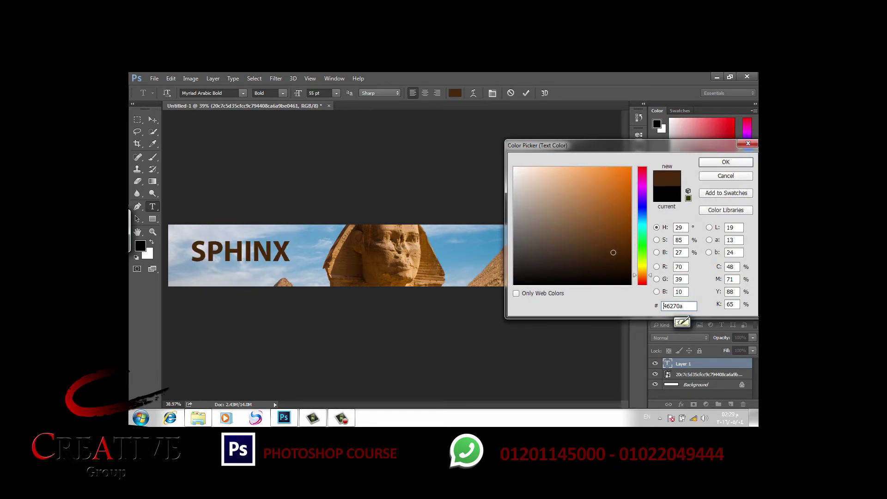
{"action": "key", "text": "Return"}
{"action": "key", "text": "ctrl+Return"}
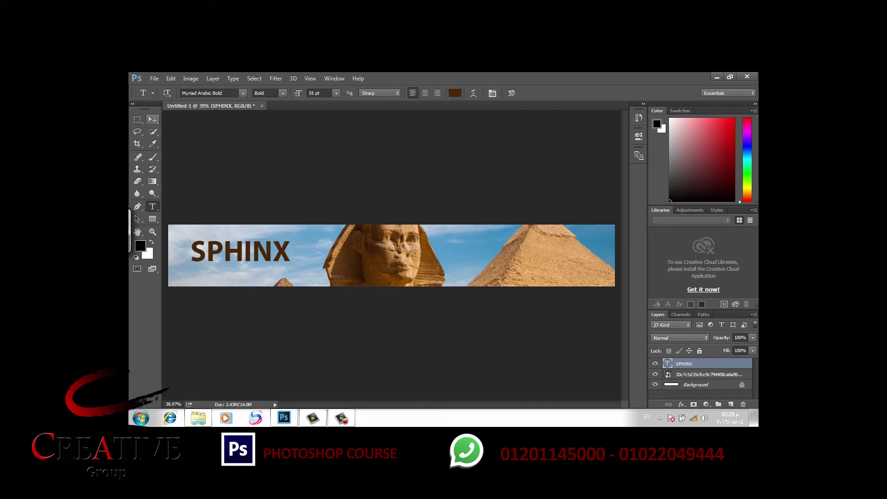
- Duplicate SPHINX onto a second line and retype it as WELCOME TO EGYPT
{"action": "key", "text": "v"}
{"action": "left_click_drag", "start_coordinate": [240, 252], "coordinate": [243, 256]}
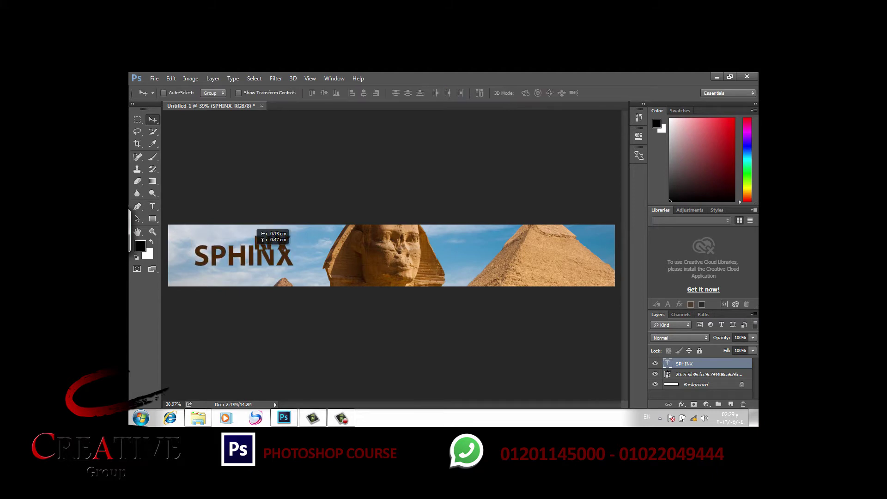
{"action": "mouse_move", "coordinate": [243, 256]}
{"action": "left_mouse_down"}
{"action": "mouse_move", "coordinate": [243, 245]}
{"action": "mouse_move", "coordinate": [243, 270]}
{"action": "left_mouse_up"}
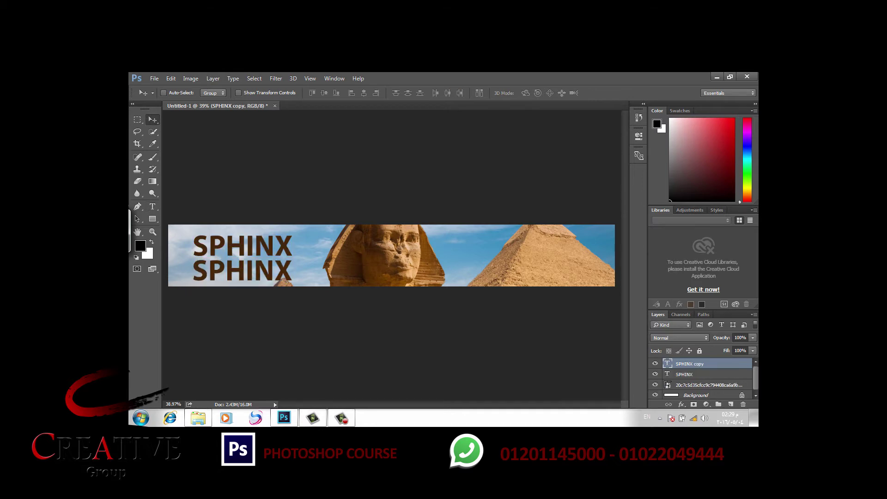
{"action": "double_click", "coordinate": [208, 271]}
{"action": "type", "text": "WEL"}
{"action": "key", "text": "BackSpace"}
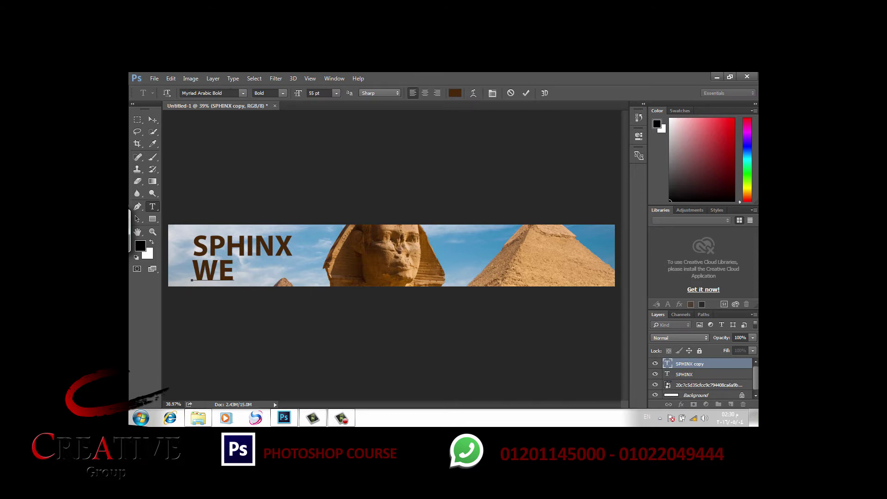
{"action": "type", "text": "LCOM"}
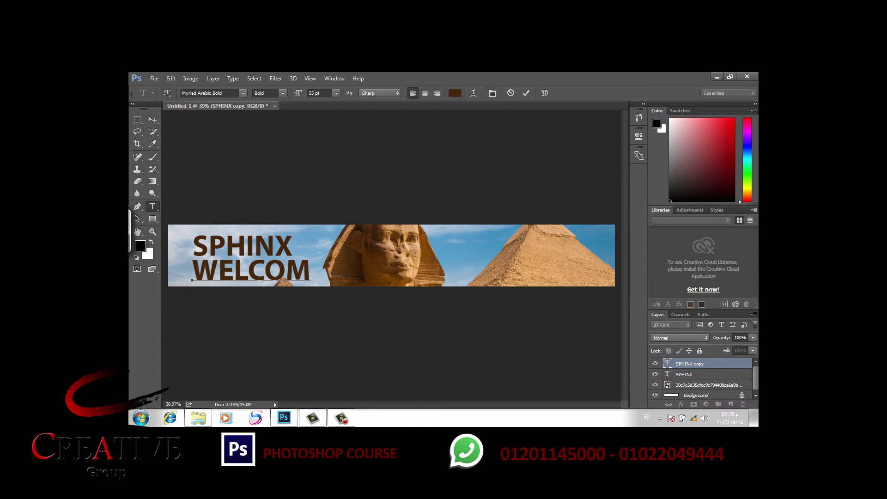
{"action": "type", "text": "E TO EGYP"}
{"action": "key", "text": "BackSpace"}
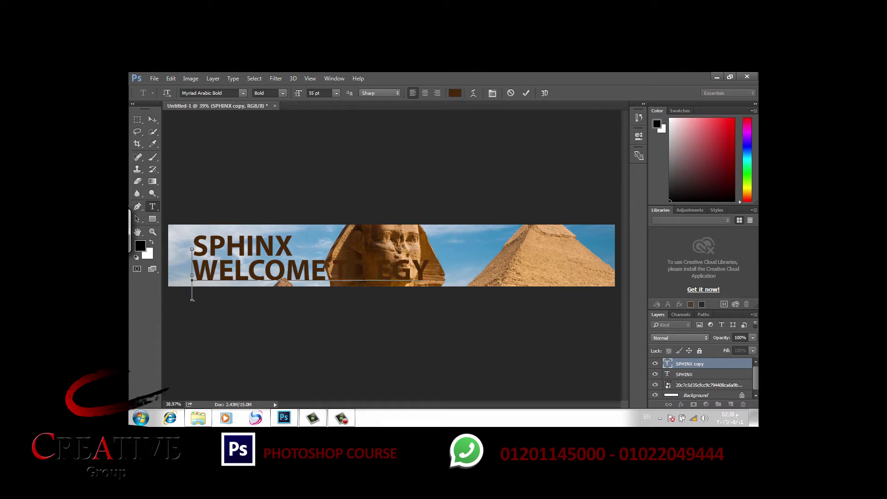
{"action": "type", "text": "PT"}
- Shrink WELCOME TO EGYPT to 20 pt, tighten its leading under SPHINX, and commit
{"action": "key", "text": "ctrl+a"}
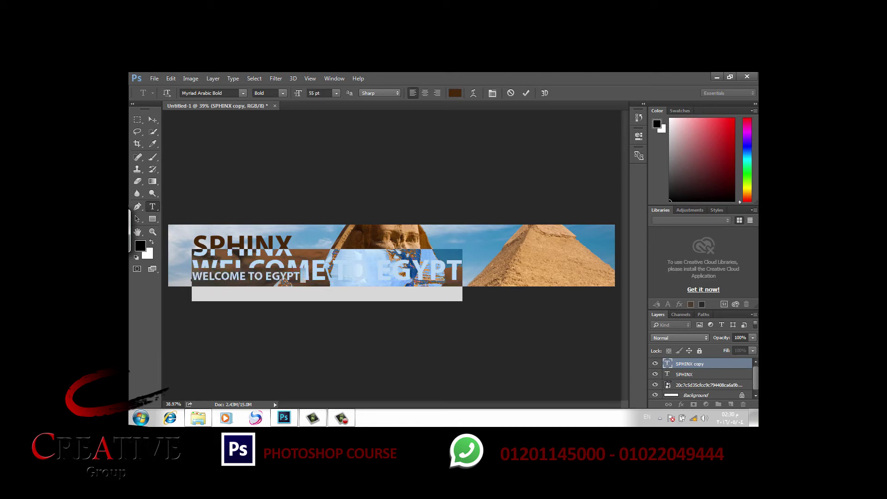
{"action": "type", "text": "21"}
{"action": "key", "text": "Return"}
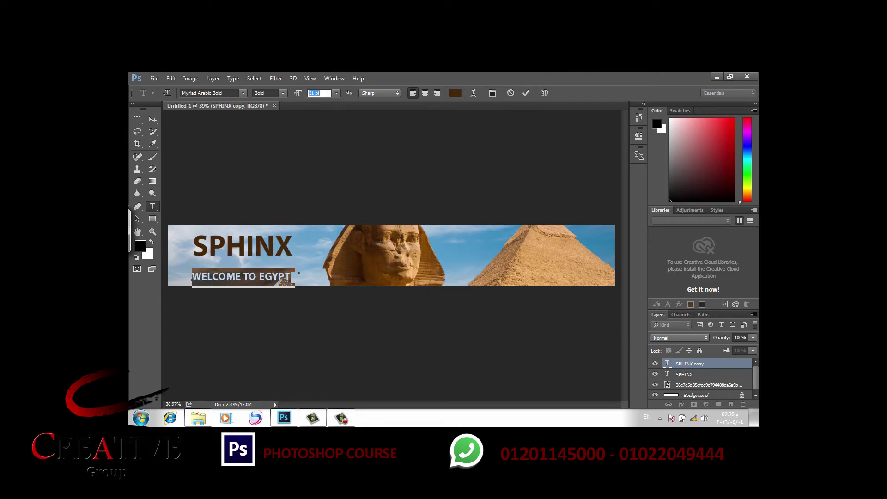
{"action": "key", "text": "Down"}
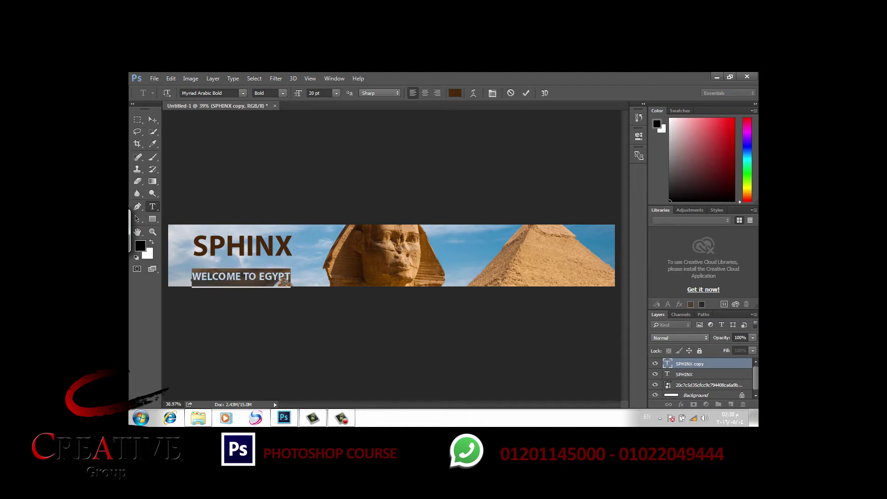
{"action": "key", "text": "alt+Up"}
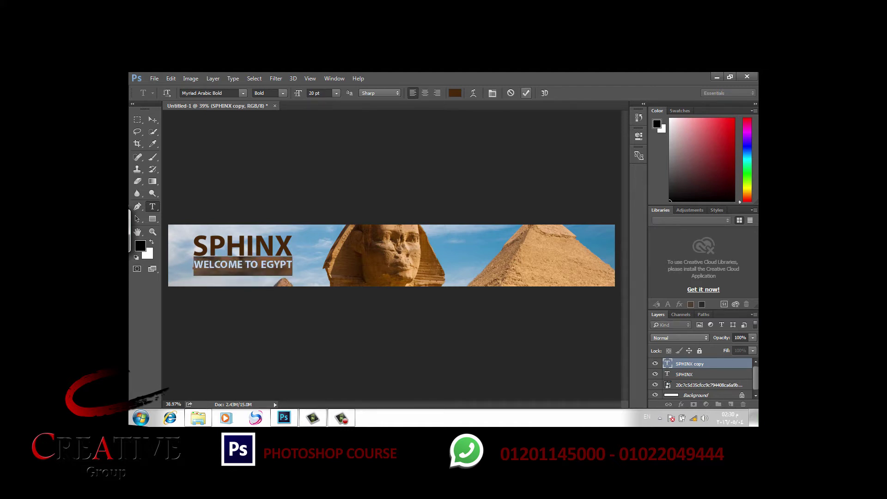
{"action": "key", "text": "ctrl+Return"}
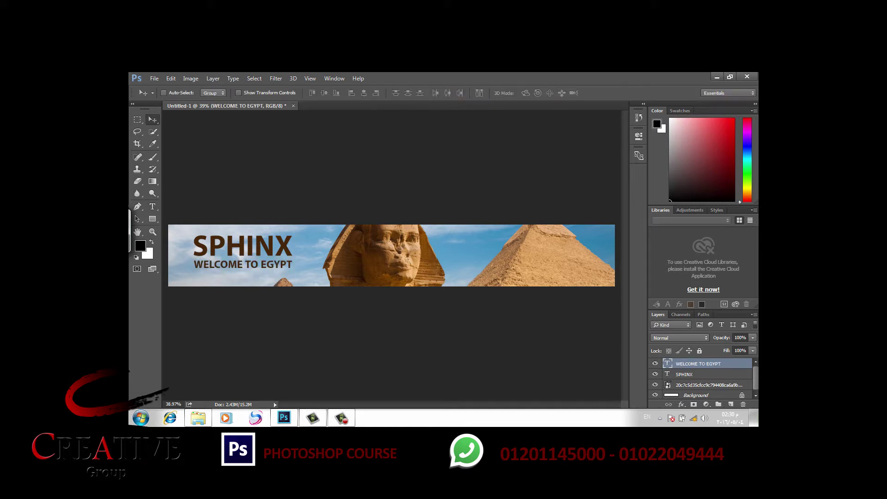
- Lower the SPHINX and WELCOME TO EGYPT lines together slightly
{"action": "left_click", "coordinate": [684, 374], "text": "shift"}
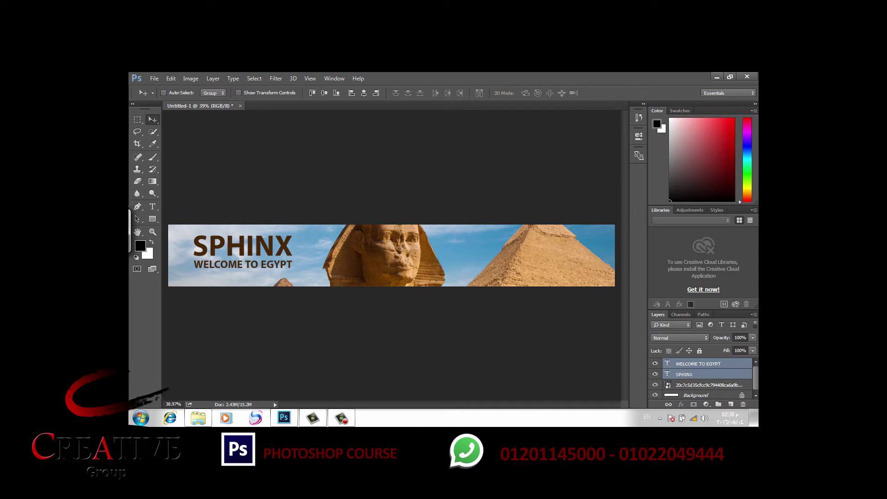
{"action": "key", "text": "shift+Down"}
{"action": "key", "text": "shift+Down"}
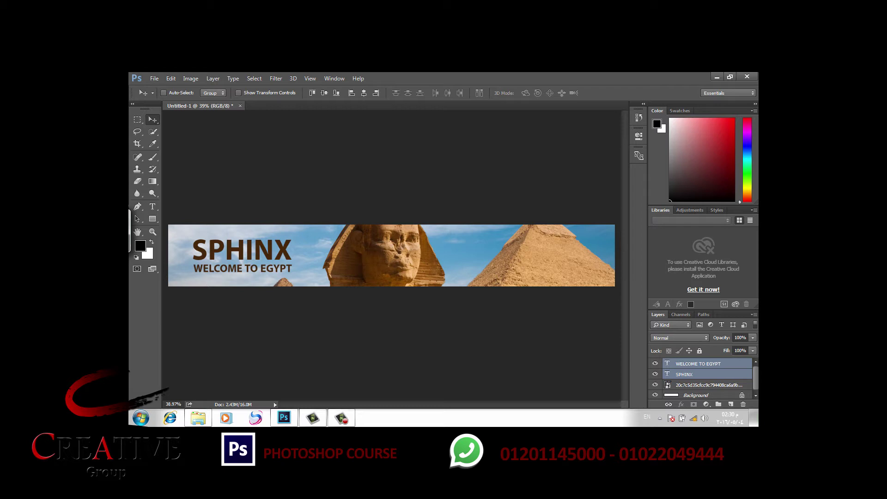
{"action": "left_click_drag", "start_coordinate": [418, 153], "coordinate": [413, 255]}
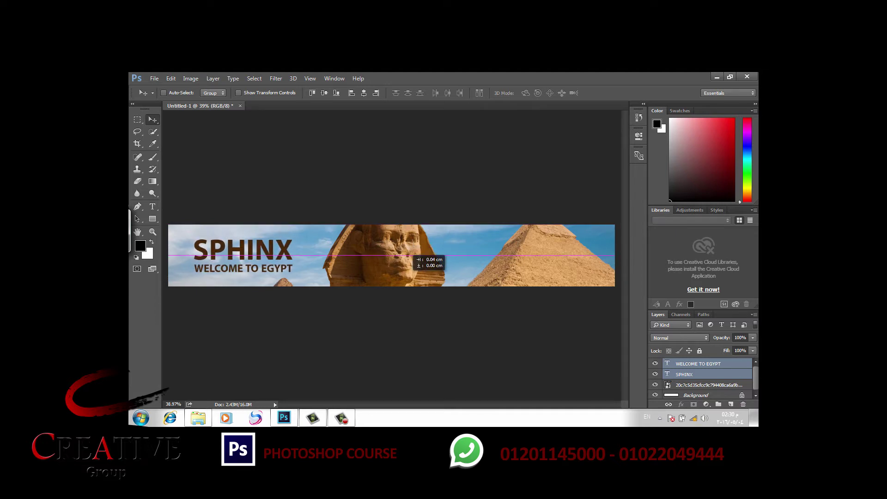
- Drag the Sphinx photo so its face and a pyramid fill the banner
{"action": "left_click_drag", "start_coordinate": [413, 255], "coordinate": [432, 99]}
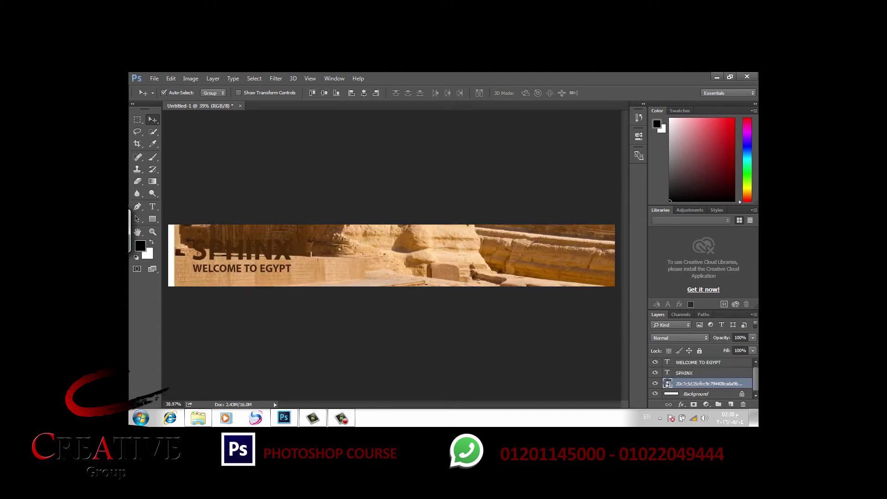
{"action": "left_click_drag", "start_coordinate": [400, 213], "coordinate": [396, 340]}
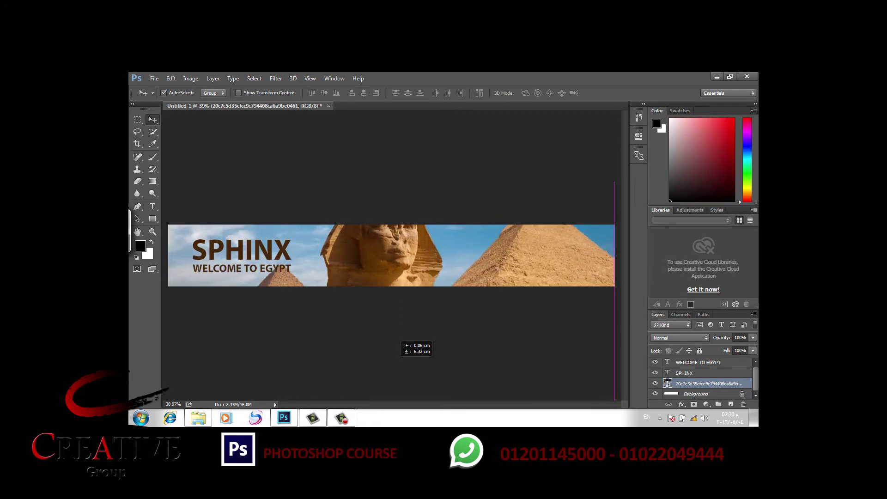
{"action": "left_click_drag", "start_coordinate": [396, 341], "coordinate": [424, 346]}
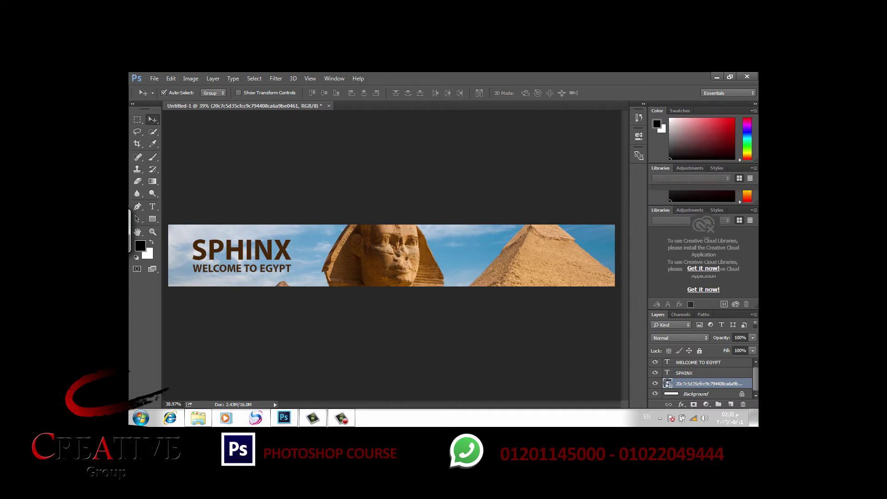
- Enlarge the Layers panel and make the SPHINX layer active
{"action": "left_click_drag", "start_coordinate": [703, 309], "coordinate": [703, 249]}
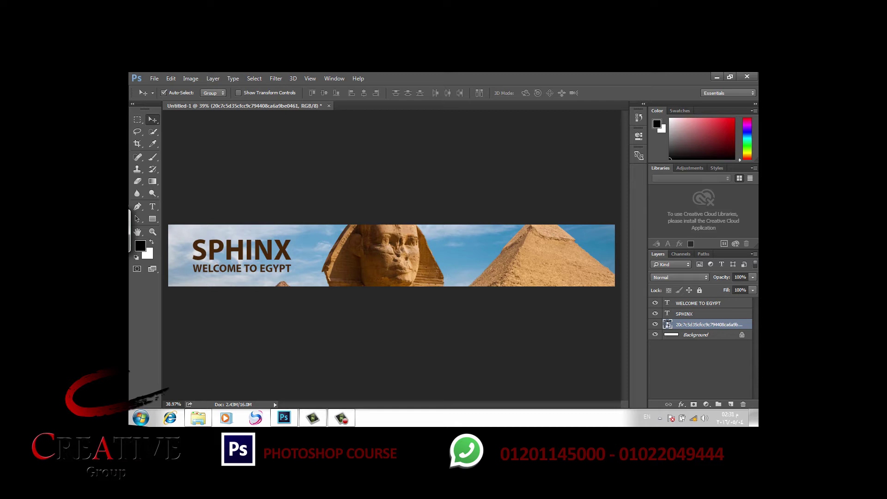
{"action": "key", "text": "alt+bracketright"}
{"action": "key", "text": "alt+bracketleft"}
{"action": "key", "text": "alt+bracketright"}
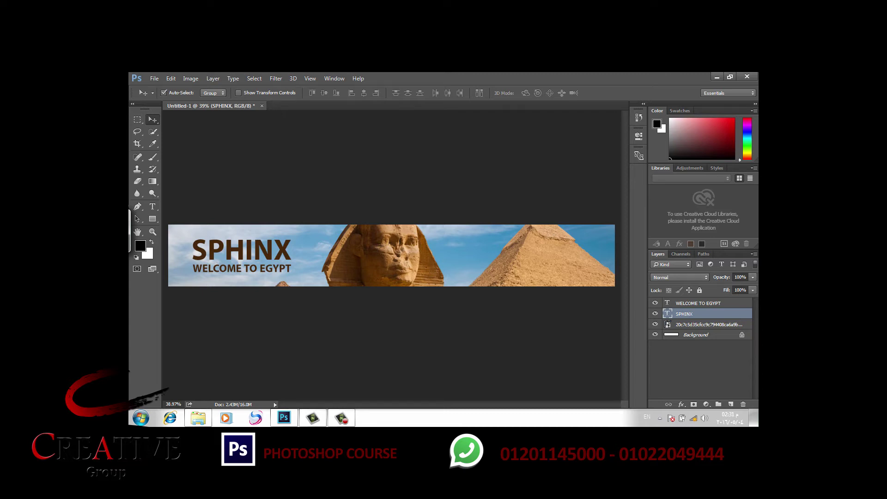
- Rasterize the SPHINX text, duplicate it into five copies, and hide all the copies
{"action": "right_click", "coordinate": [707, 314]}
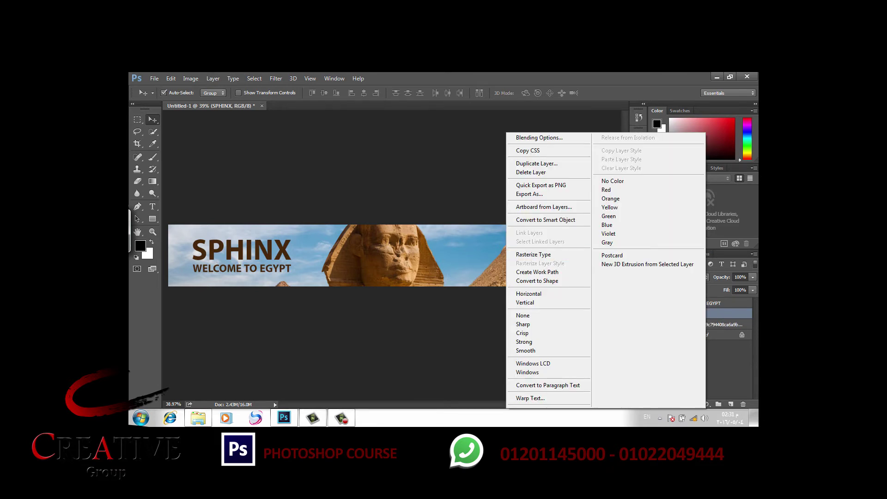
{"action": "key", "text": "Escape"}
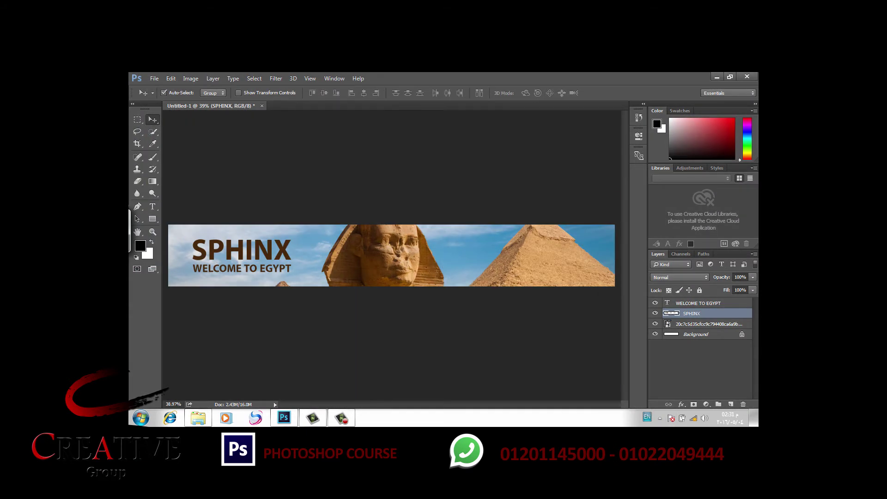
{"action": "key", "text": "ctrl+j"}
{"action": "key", "text": "ctrl+j"}
{"action": "key", "text": "ctrl+j"}
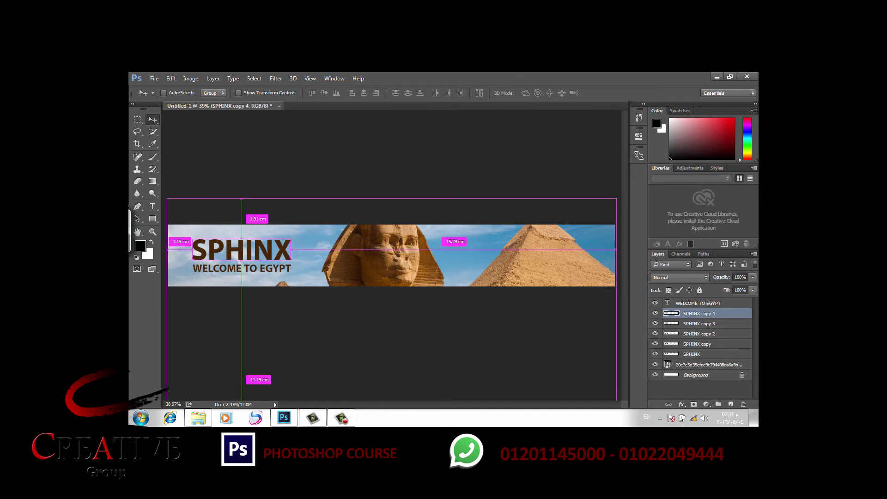
{"action": "key", "text": "ctrl"}
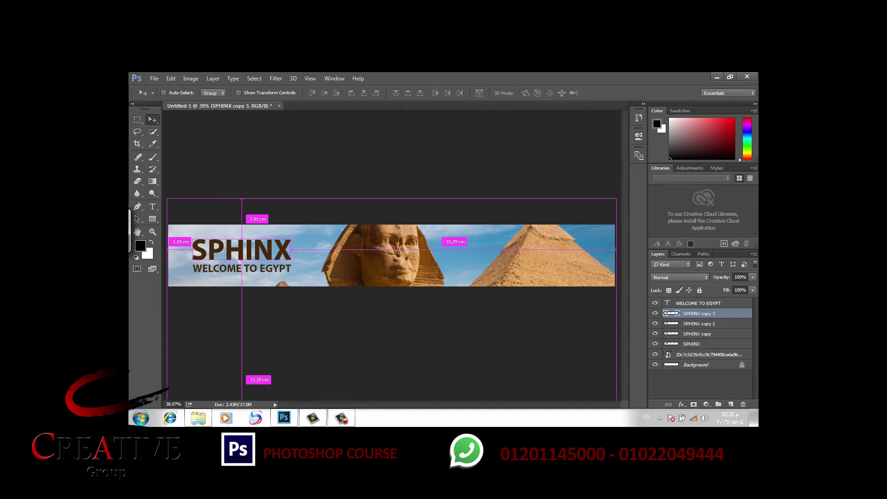
{"action": "key", "text": "ctrl+j"}
{"action": "key", "text": "ctrl+j"}
{"action": "left_click_drag", "start_coordinate": [655, 313], "coordinate": [655, 354]}
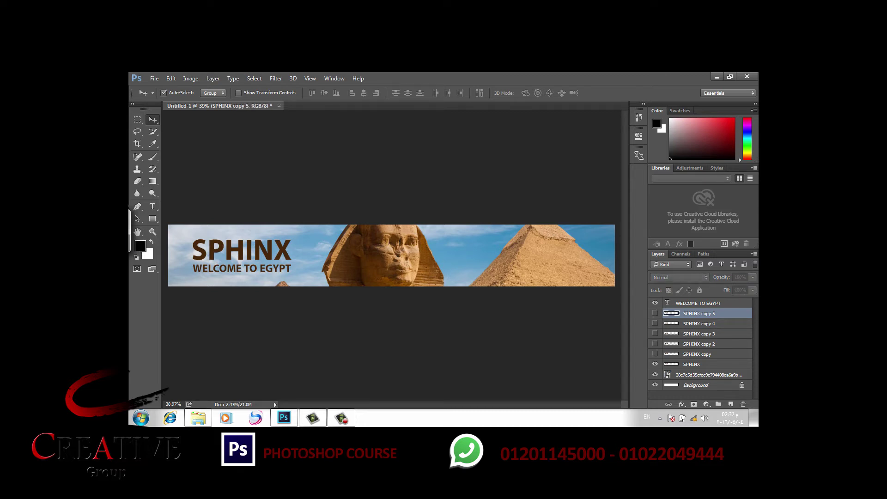
- Erase PHINX from the SPHINX layer, leaving only the letter S
{"action": "key", "text": "alt+bracketleft"}
{"action": "key", "text": "m"}
{"action": "left_click_drag", "start_coordinate": [209, 236], "coordinate": [295, 271]}
{"action": "left_click_drag", "start_coordinate": [209, 237], "coordinate": [295, 271]}
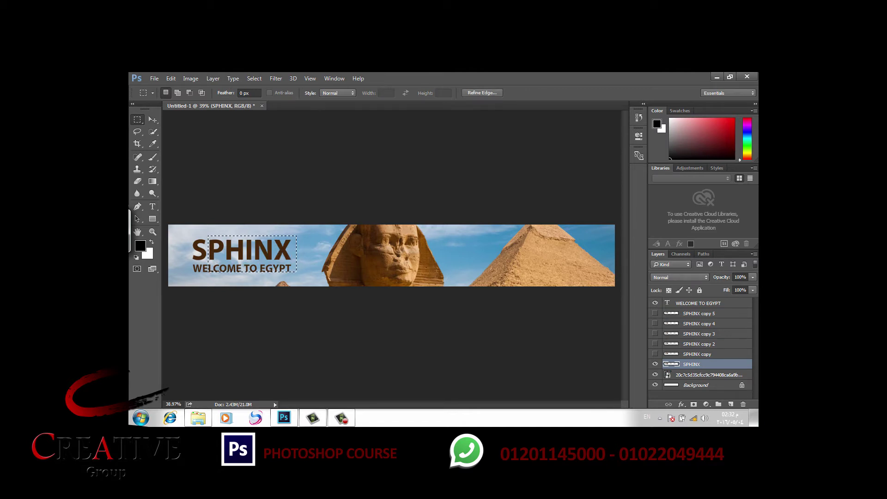
{"action": "key", "text": "Delete"}
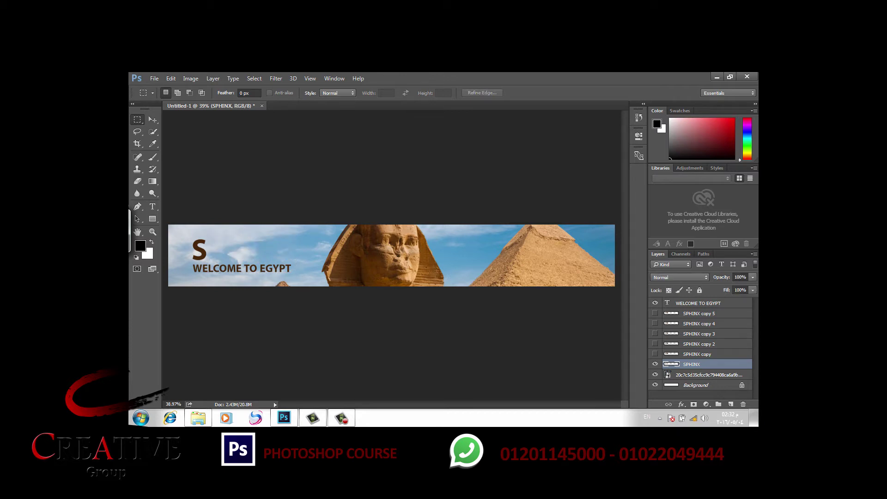
- Erase S and HINX from SPHINX copy, leaving only the letter P
{"action": "mouse_move", "coordinate": [185, 241]}
{"action": "left_mouse_down"}
{"action": "mouse_move", "coordinate": [211, 262]}
{"action": "mouse_move", "coordinate": [199, 262]}
{"action": "left_mouse_up"}
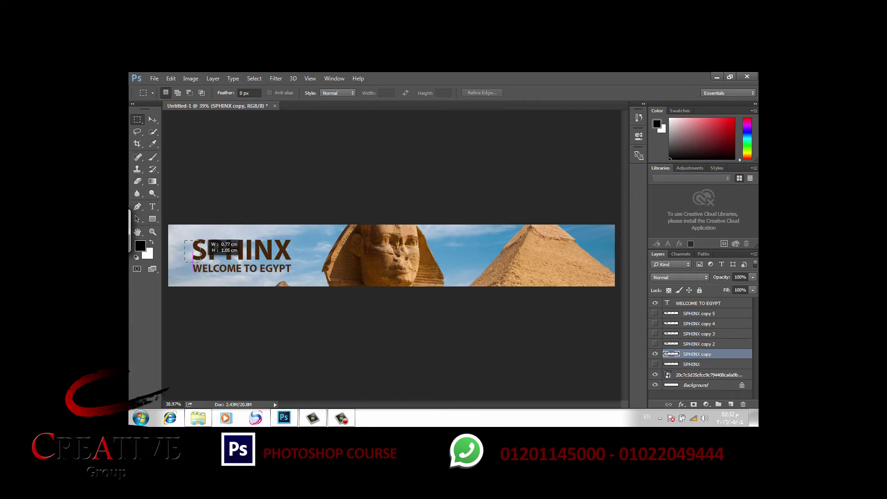
{"action": "left_click_drag", "start_coordinate": [200, 262], "coordinate": [206, 263]}
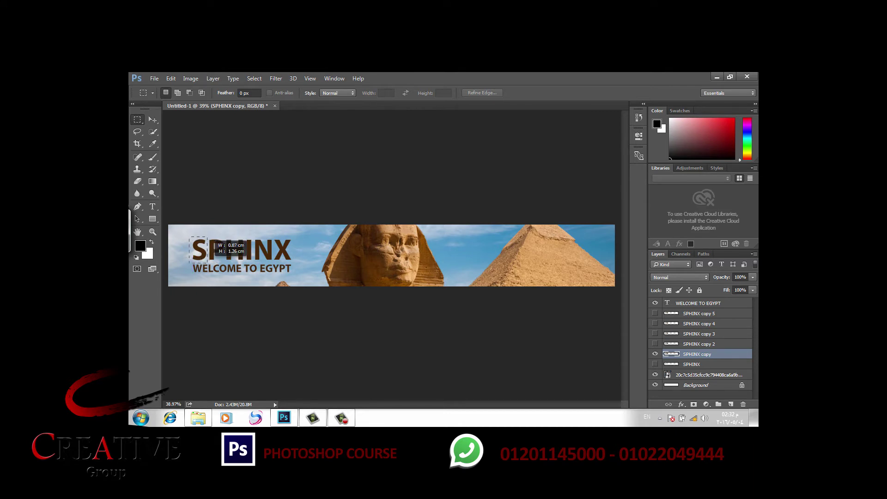
{"action": "key", "text": "Delete"}
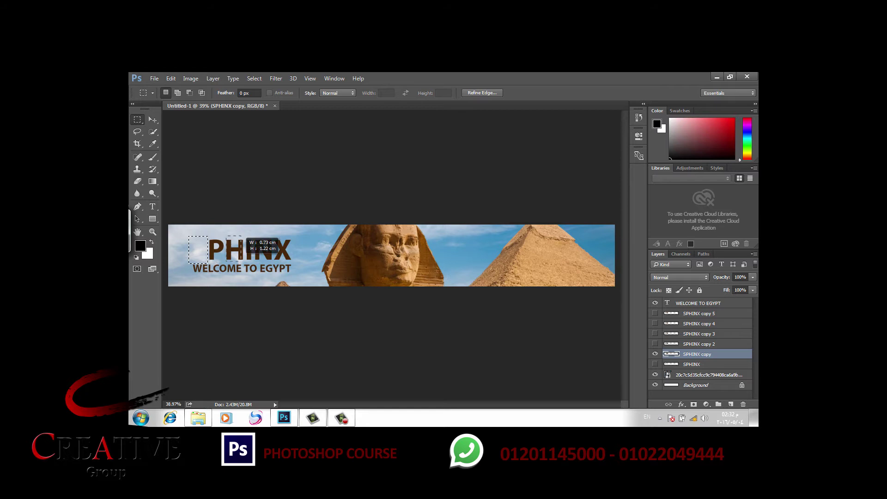
{"action": "left_click_drag", "start_coordinate": [225, 236], "coordinate": [307, 272]}
{"action": "key", "text": "Delete"}
{"action": "key", "text": "ctrl+z"}
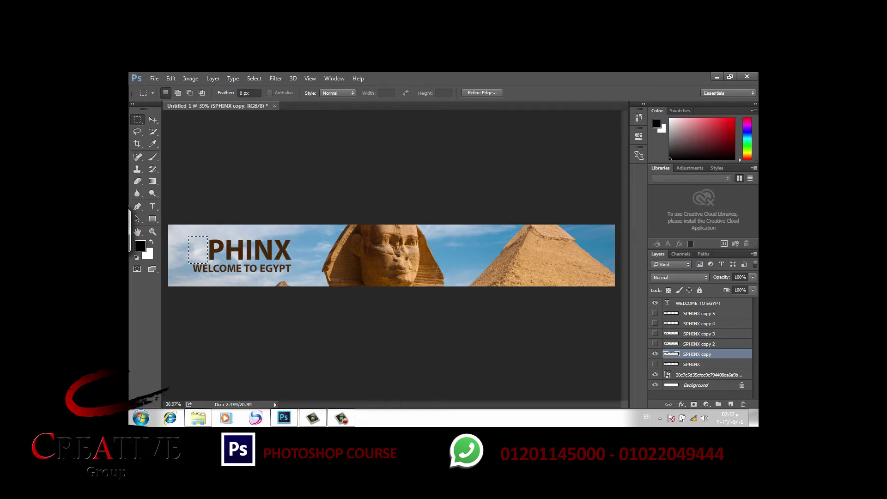
{"action": "key", "text": "ctrl+z"}
{"action": "key", "text": "ctrl+d"}
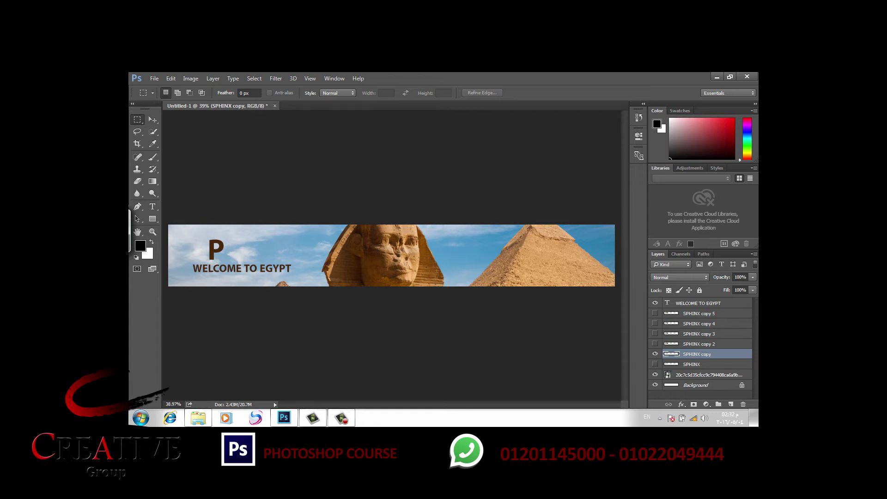
- Hide SPHINX copy, show and activate copy 2, and select its letters SP
{"action": "left_click", "coordinate": [655, 344]}
{"action": "left_click", "coordinate": [654, 354]}
{"action": "left_click", "coordinate": [699, 343]}
{"action": "left_click_drag", "start_coordinate": [185, 231], "coordinate": [225, 268]}
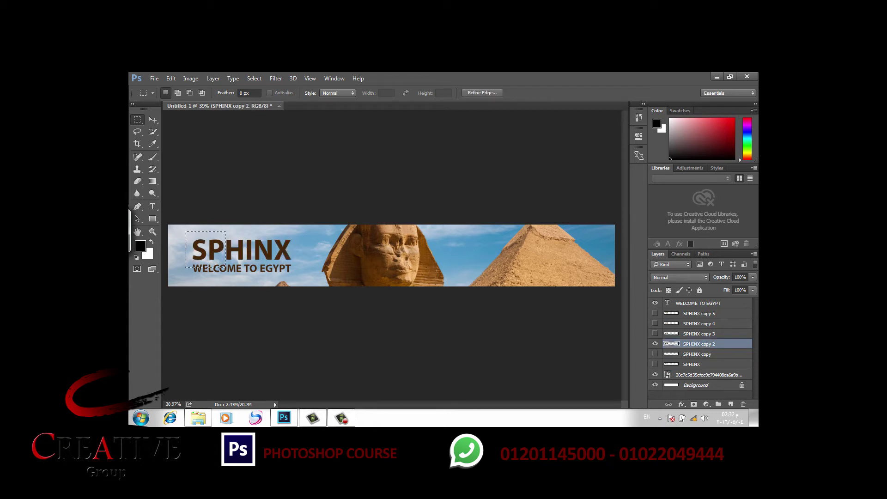
- Select INX on copy 2, then trim SPHINX copy 3 to just the letter I
{"action": "left_click_drag", "start_coordinate": [206, 250], "coordinate": [265, 253]}
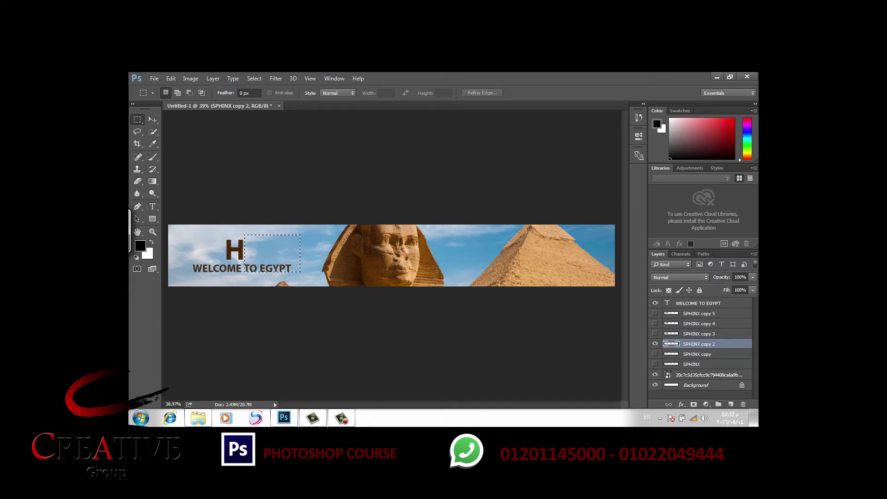
{"action": "left_click", "coordinate": [698, 334]}
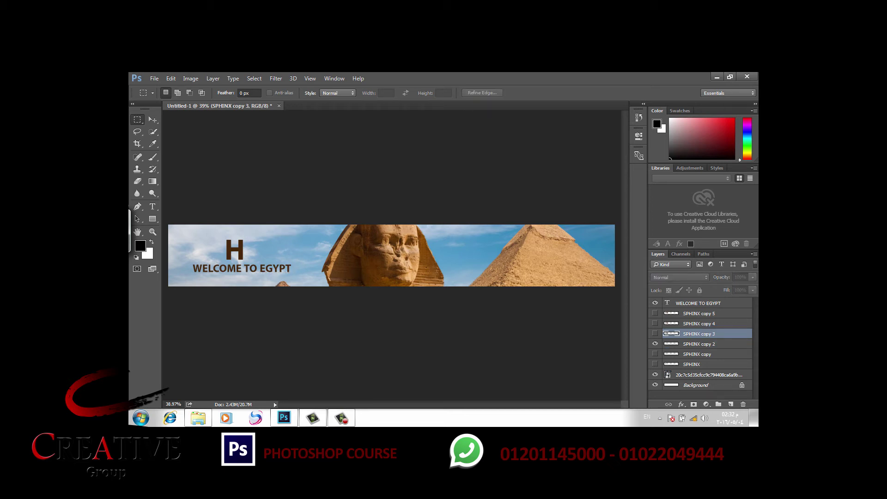
{"action": "left_click", "coordinate": [655, 333]}
{"action": "left_click_drag", "start_coordinate": [180, 228], "coordinate": [246, 270]}
{"action": "key", "text": "Delete"}
{"action": "left_click_drag", "start_coordinate": [251, 230], "coordinate": [304, 271]}
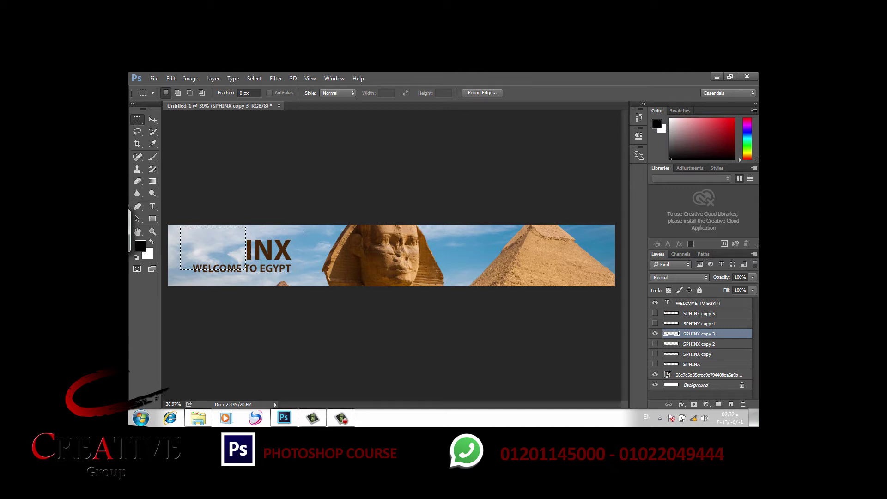
{"action": "key", "text": "Delete"}
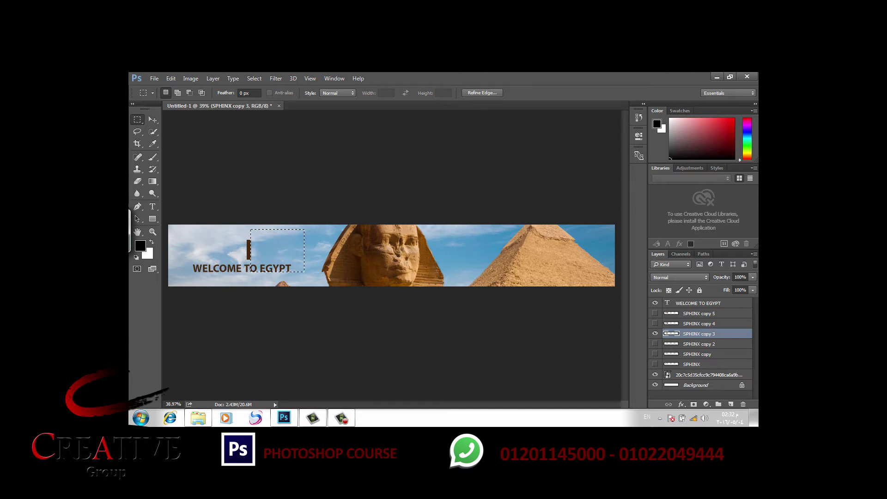
{"action": "key", "text": "ctrl+d"}
- Trim SPHINX copy 4 down to just the letter N
{"action": "left_click_drag", "start_coordinate": [188, 228], "coordinate": [254, 272]}
{"action": "key", "text": "Delete"}
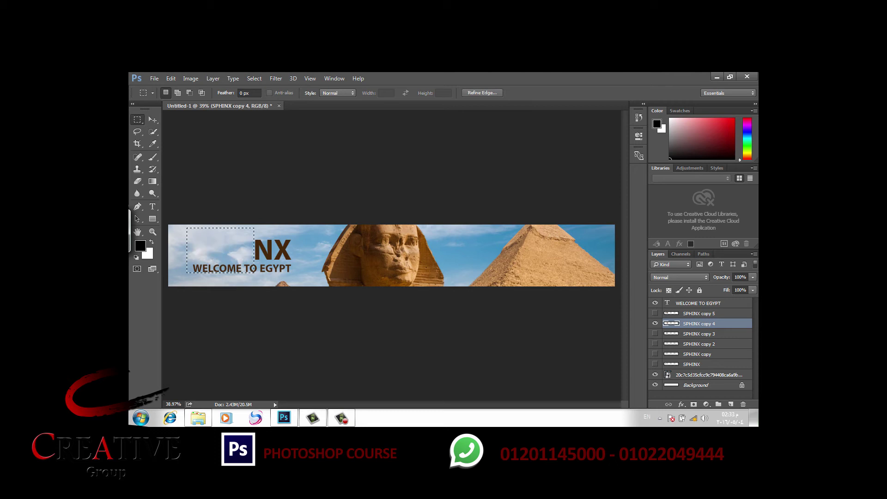
{"action": "left_click_drag", "start_coordinate": [274, 232], "coordinate": [303, 268]}
{"action": "key", "text": "Delete"}
{"action": "key", "text": "ctrl+z"}
{"action": "key", "text": "Delete"}
{"action": "key", "text": "ctrl+d"}
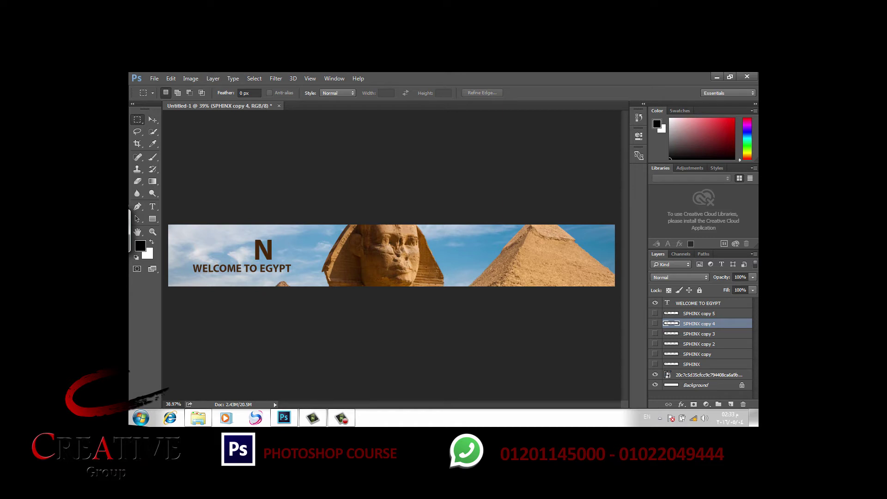
- Trim SPHINX copy 5 down to just the letter X
{"action": "left_click", "coordinate": [655, 314]}
{"action": "left_click", "coordinate": [655, 324]}
{"action": "left_click", "coordinate": [698, 313]}
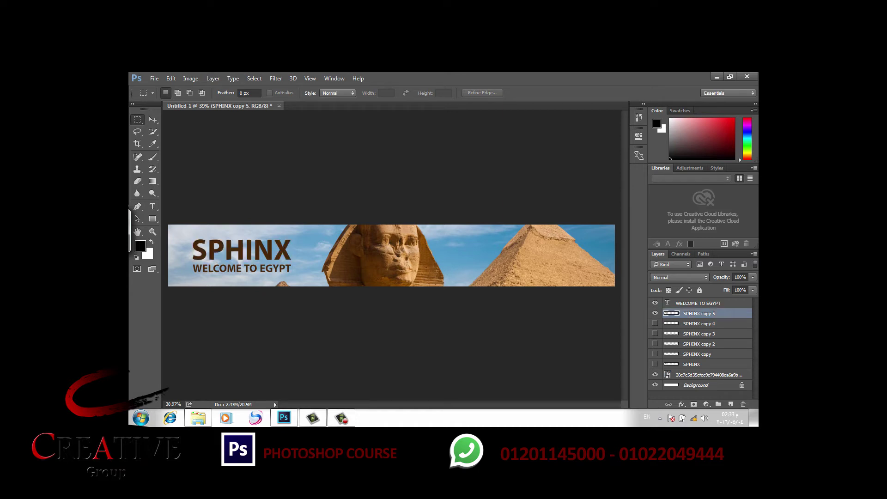
{"action": "left_click_drag", "start_coordinate": [177, 226], "coordinate": [273, 267]}
{"action": "key", "text": "Delete"}
{"action": "key", "text": "ctrl+d"}
- Show all six letter layers together so they spell SPHINX
{"action": "left_click", "coordinate": [655, 323]}
{"action": "key", "text": "ctrl+z"}
{"action": "key", "text": "ctrl+z"}
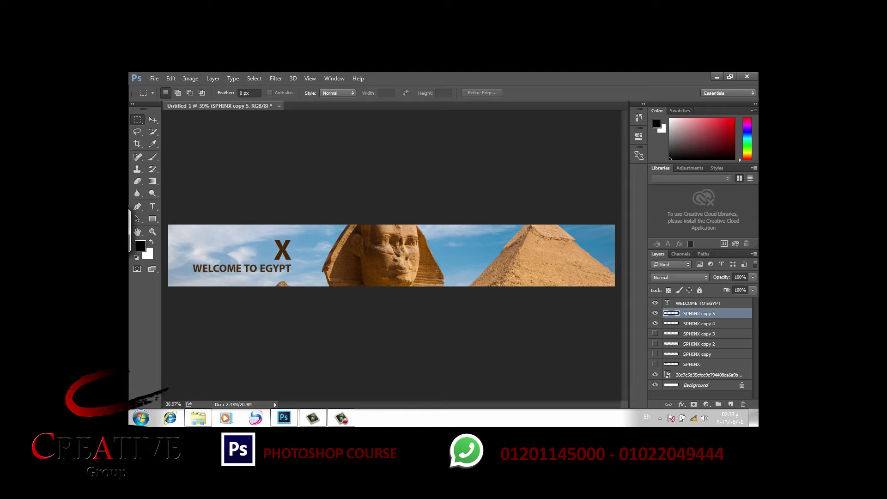
{"action": "left_click_drag", "start_coordinate": [655, 334], "coordinate": [655, 365]}
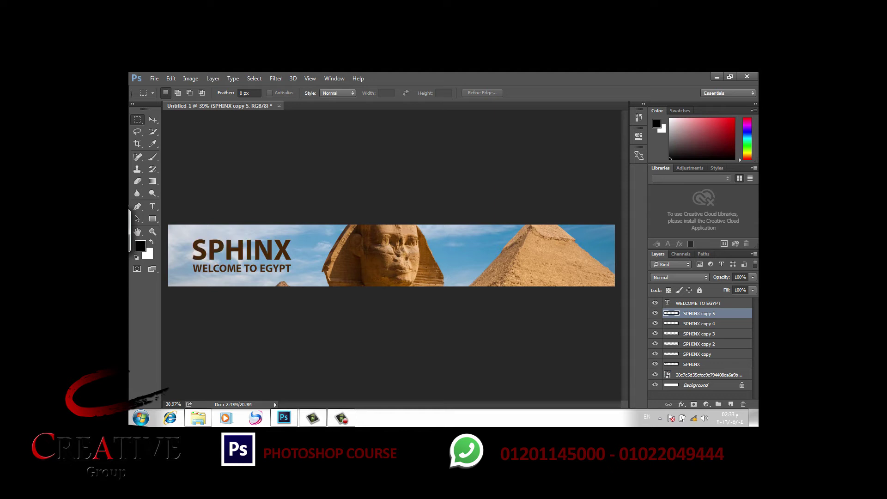
{"action": "key", "text": "v"}
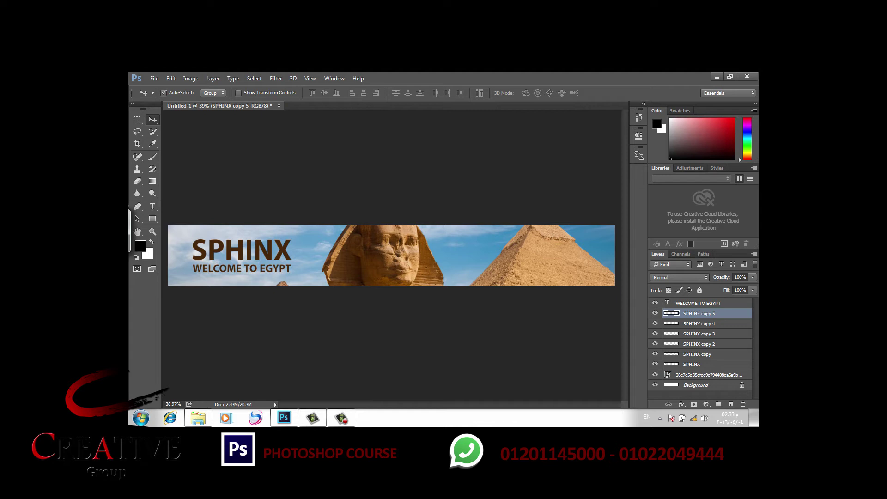
{"action": "right_click", "coordinate": [340, 196]}
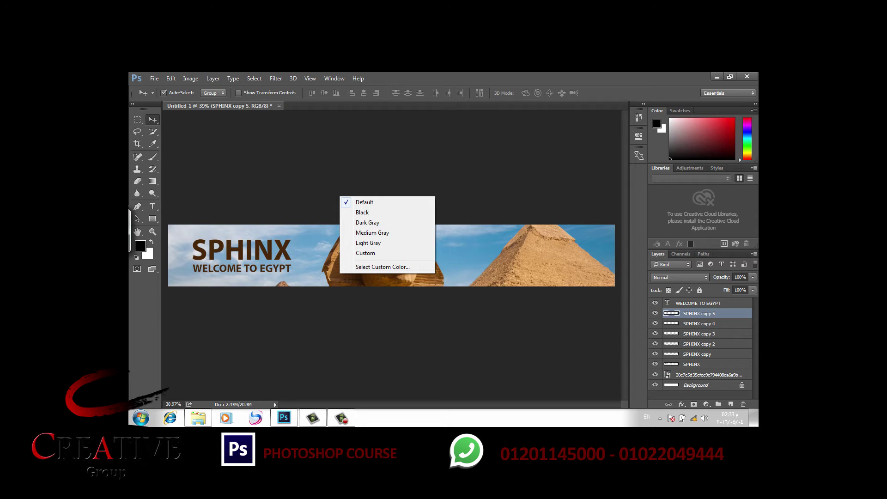
{"action": "key", "text": "Escape"}
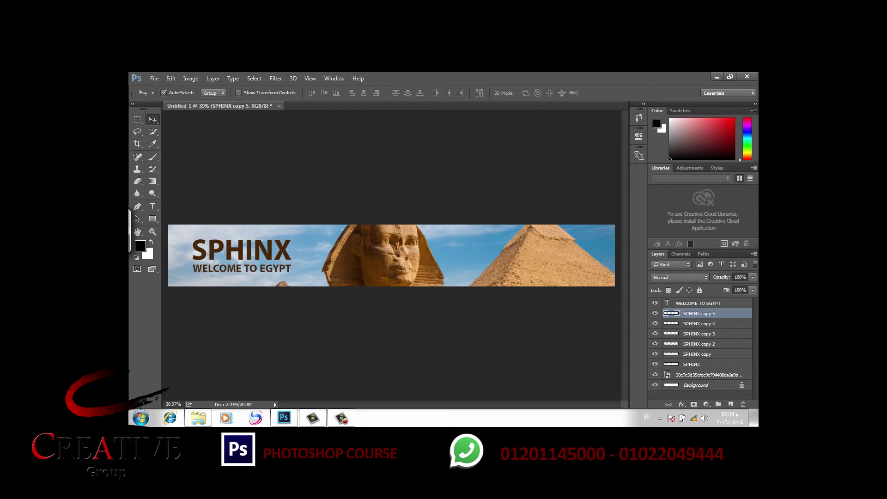
{"action": "left_click", "coordinate": [709, 375]}
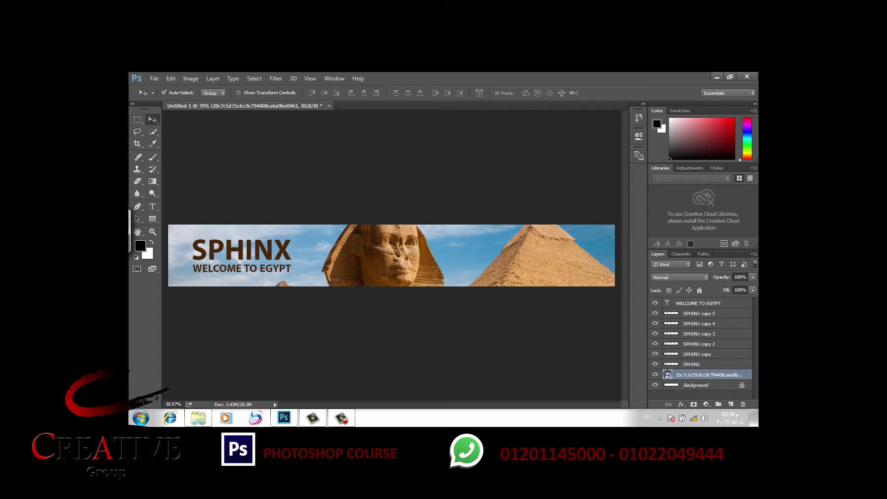
- Show and enlarge the Timeline panel, then create a frame animation from the SPHINX banner
{"action": "left_click", "coordinate": [334, 79]}
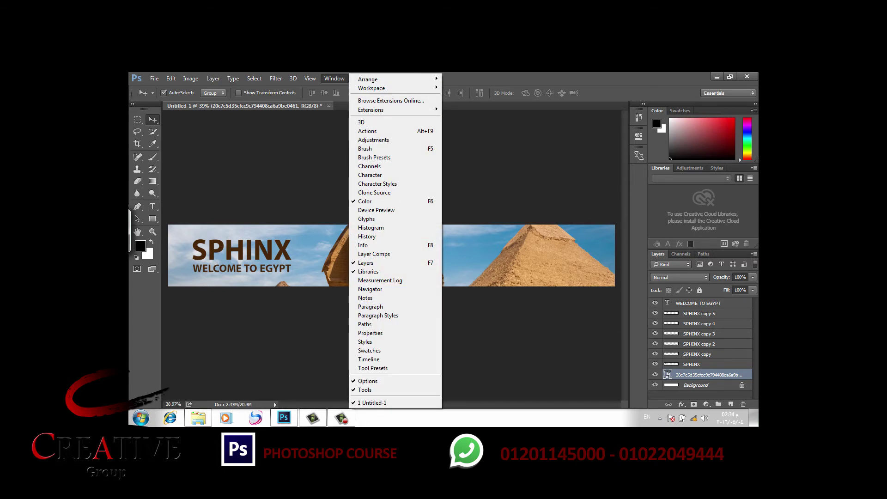
{"action": "left_click", "coordinate": [369, 359]}
{"action": "left_click_drag", "start_coordinate": [591, 344], "coordinate": [591, 312]}
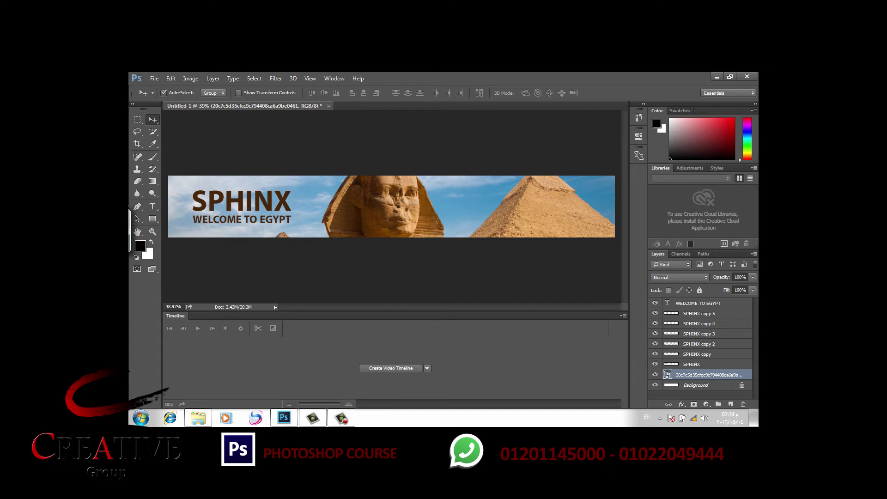
{"action": "left_click", "coordinate": [427, 367]}
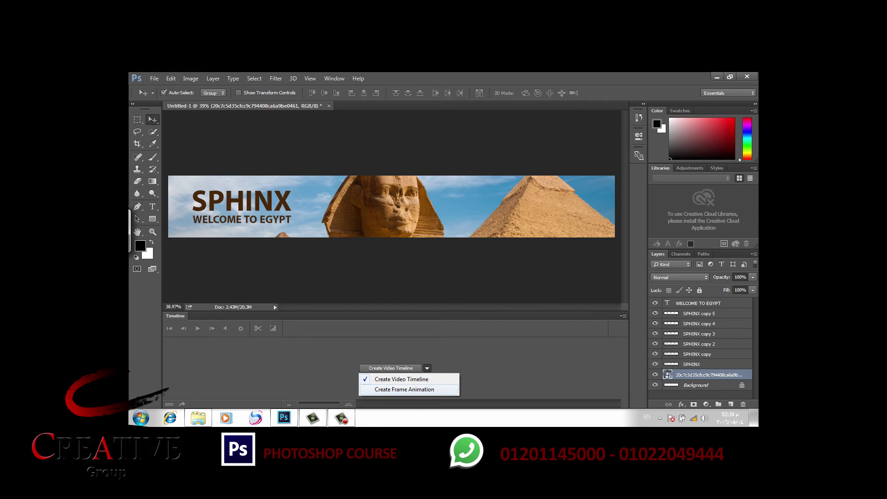
{"action": "left_click", "coordinate": [404, 389]}
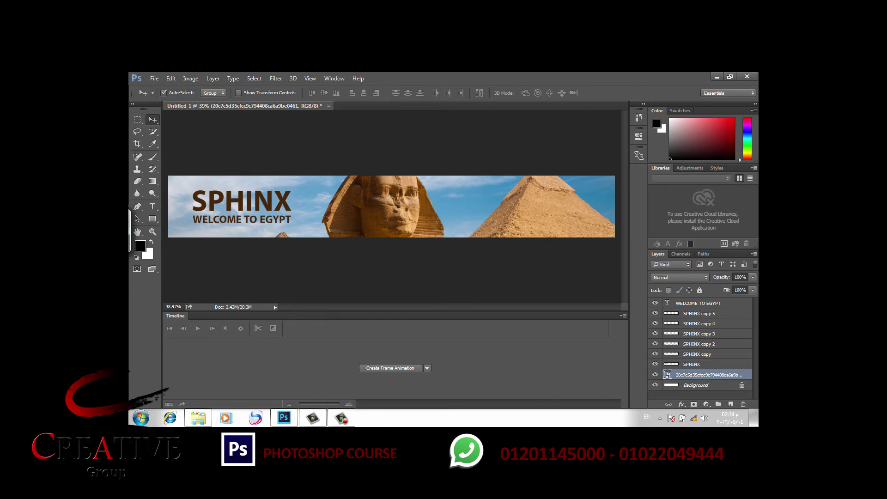
{"action": "left_click", "coordinate": [390, 368]}
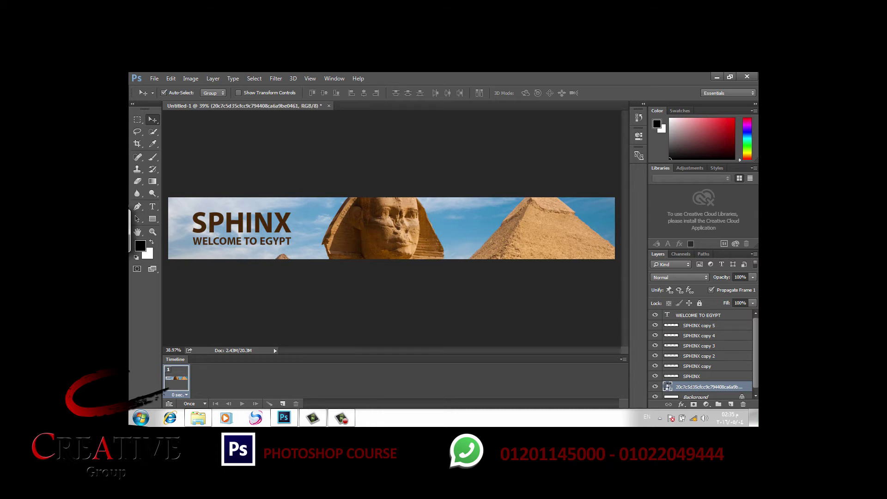
- Hide the SPHINX letter layers, reposition the Sphinx photo, and set it to 0% opacity for frame one
{"action": "left_click_drag", "start_coordinate": [239, 241], "coordinate": [240, 250]}
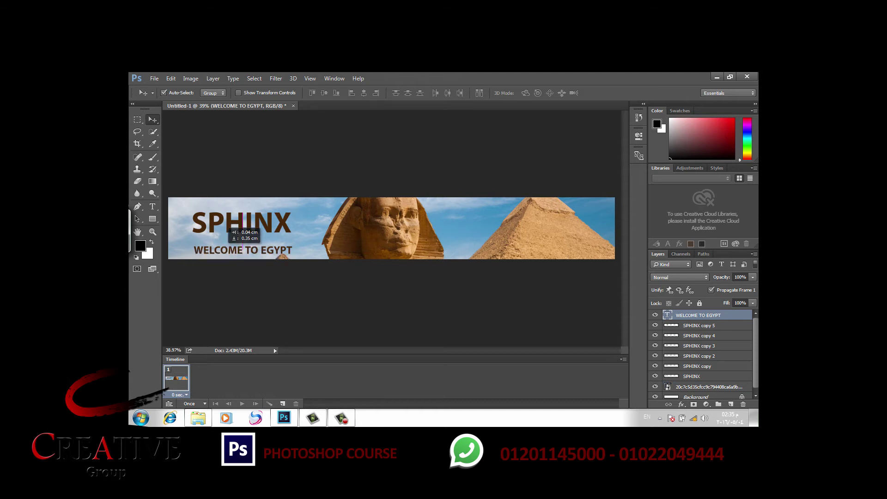
{"action": "left_click_drag", "start_coordinate": [243, 250], "coordinate": [242, 296]}
{"action": "left_click_drag", "start_coordinate": [654, 325], "coordinate": [654, 356]}
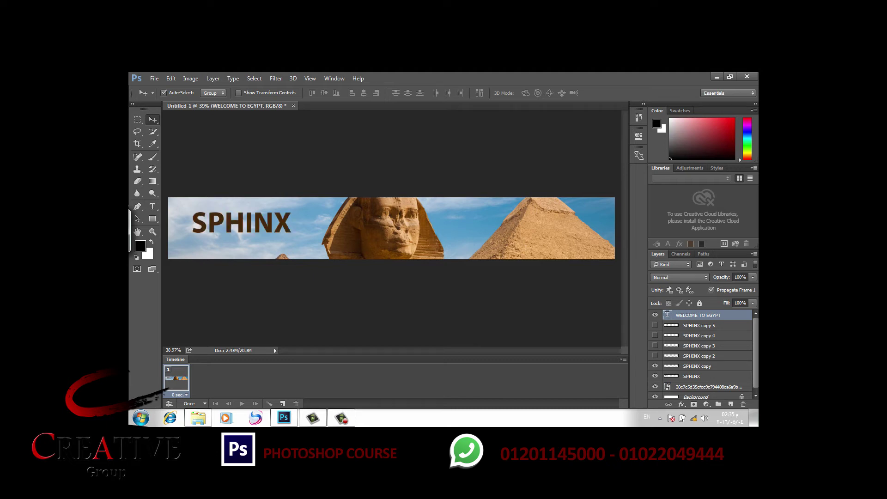
{"action": "left_click_drag", "start_coordinate": [654, 366], "coordinate": [654, 376]}
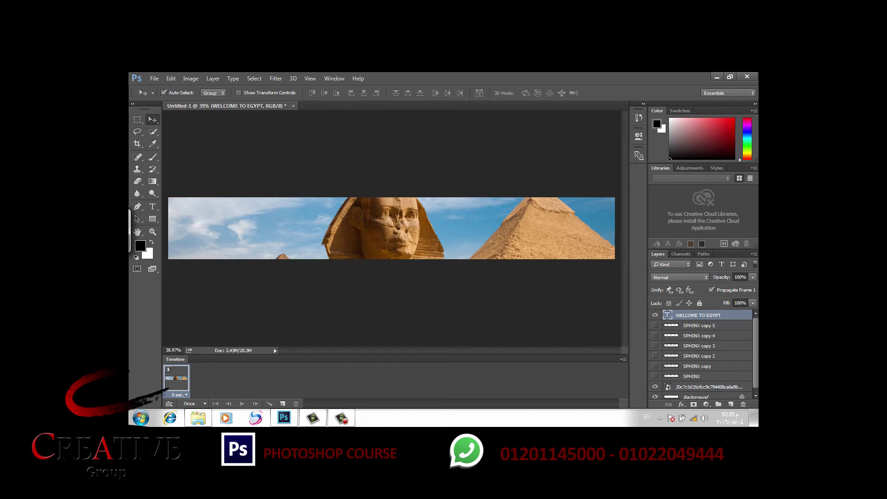
{"action": "left_click_drag", "start_coordinate": [404, 238], "coordinate": [401, 139]}
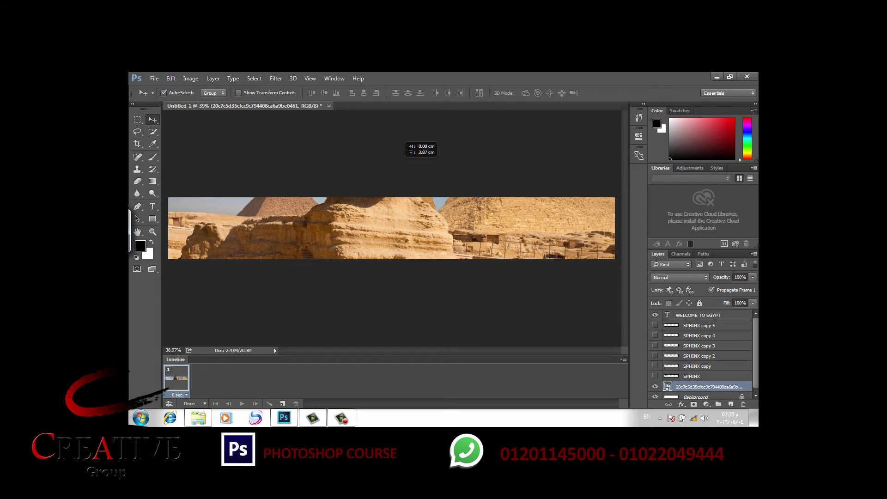
{"action": "left_click_drag", "start_coordinate": [401, 139], "coordinate": [401, 115]}
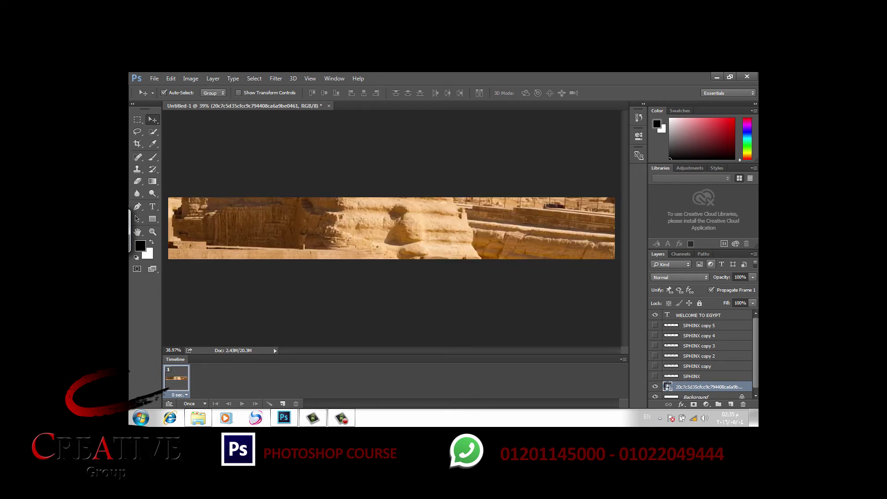
{"action": "key", "text": "0"}
{"action": "key", "text": "0"}
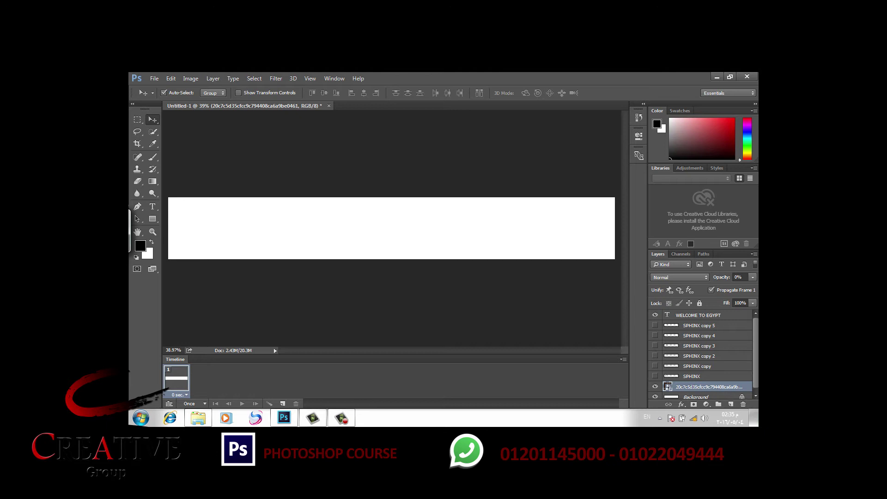
- Add frame two with the Sphinx photo back at 100% opacity, showing its face
{"action": "left_click", "coordinate": [283, 403]}
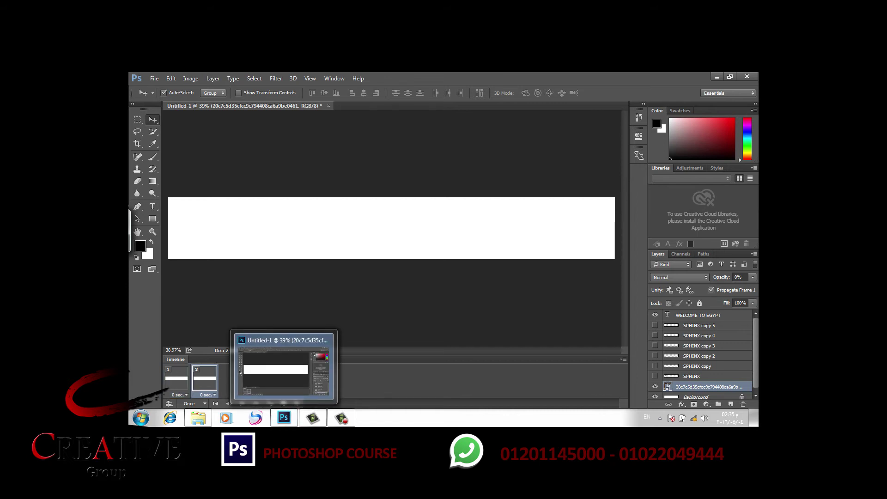
{"action": "key", "text": "3"}
{"action": "key", "text": "2"}
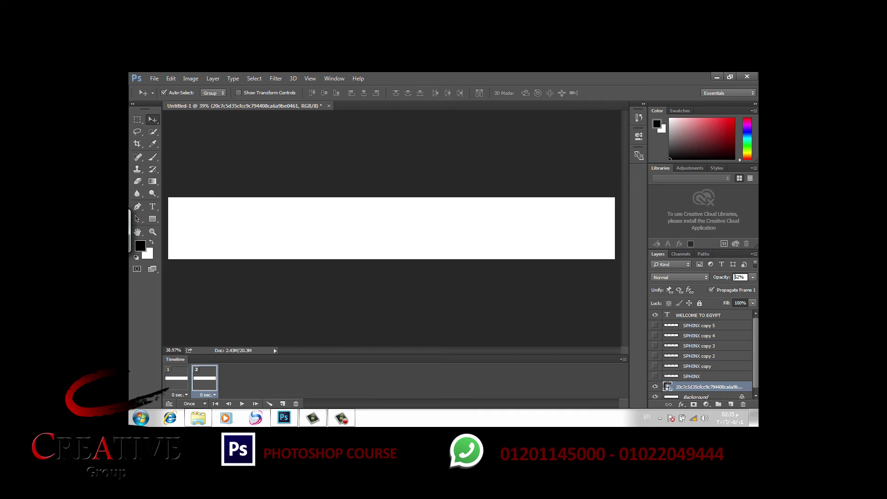
{"action": "key", "text": "0"}
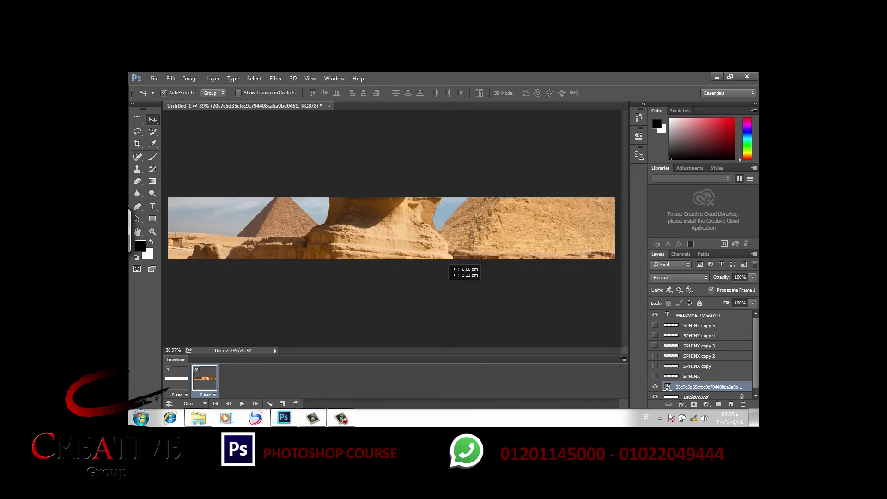
{"action": "left_click_drag", "start_coordinate": [447, 224], "coordinate": [450, 331]}
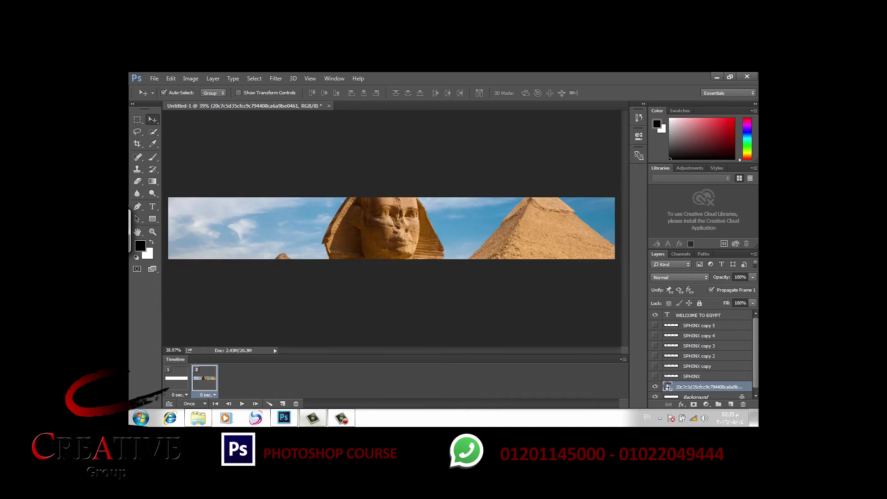
- Add frames three to five revealing S, then SP, then SPH
{"action": "left_click", "coordinate": [282, 403]}
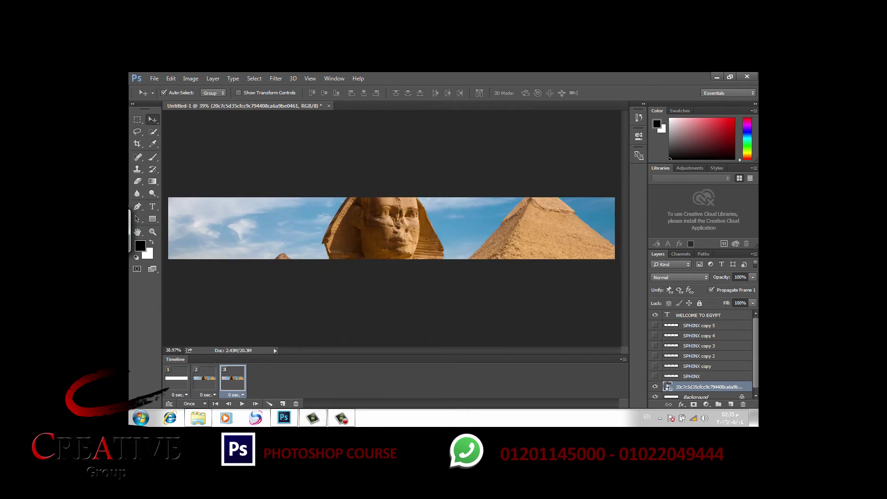
{"action": "left_click", "coordinate": [655, 376]}
{"action": "left_click", "coordinate": [654, 376]}
{"action": "left_click", "coordinate": [282, 403]}
{"action": "left_click", "coordinate": [655, 366]}
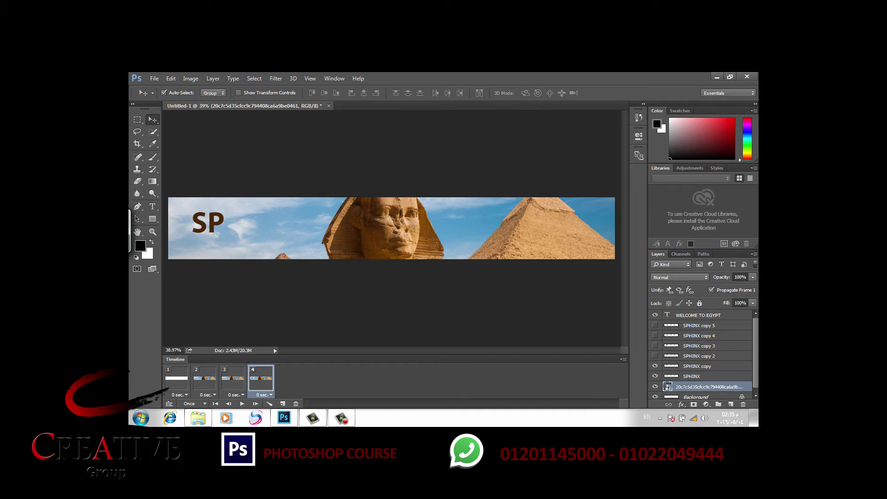
{"action": "left_click", "coordinate": [282, 403]}
{"action": "left_click", "coordinate": [655, 355]}
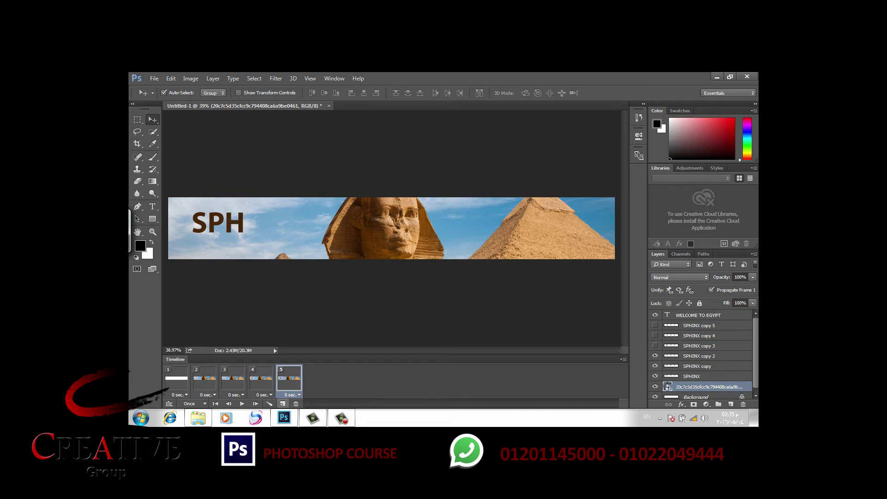
- Add the remaining frames revealing I, N and X until SPHINX is complete in frame nine
{"action": "left_click", "coordinate": [283, 403]}
{"action": "left_click", "coordinate": [655, 346]}
{"action": "left_click", "coordinate": [282, 404]}
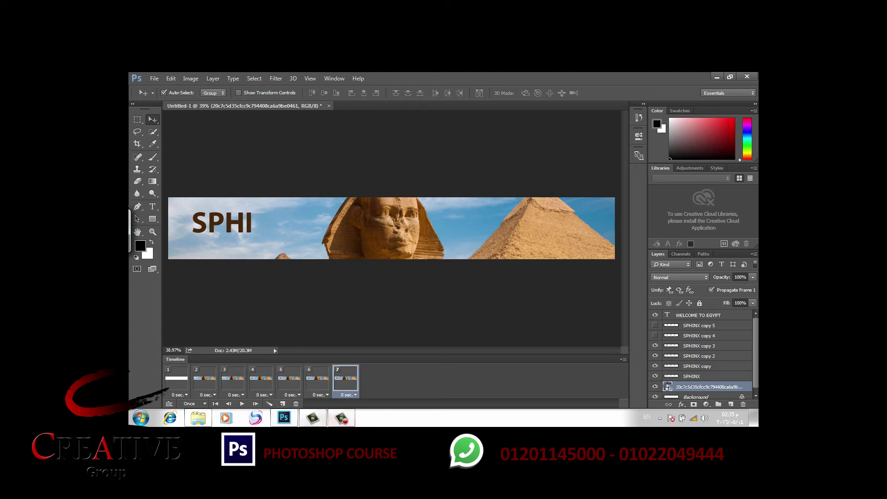
{"action": "left_click", "coordinate": [283, 404]}
{"action": "key", "text": "ctrl+z"}
{"action": "key", "text": "ctrl+z"}
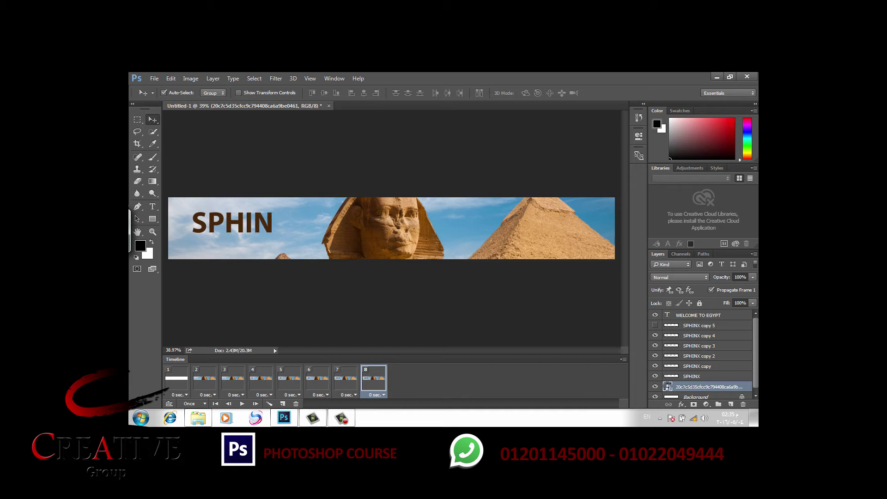
{"action": "key", "text": "ctrl+shift+z"}
{"action": "left_click", "coordinate": [283, 404]}
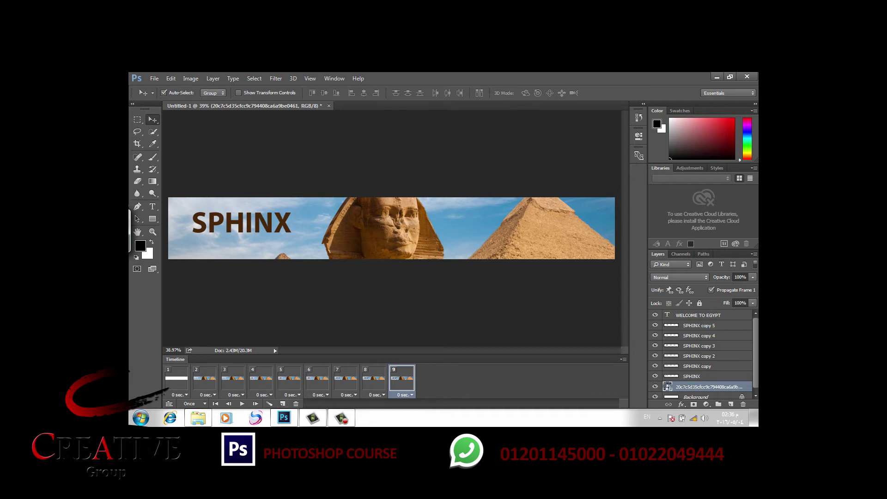
- Move the WELCOME TO EGYPT text up to sit just beneath SPHINX in the final frame
{"action": "key", "text": "alt+period"}
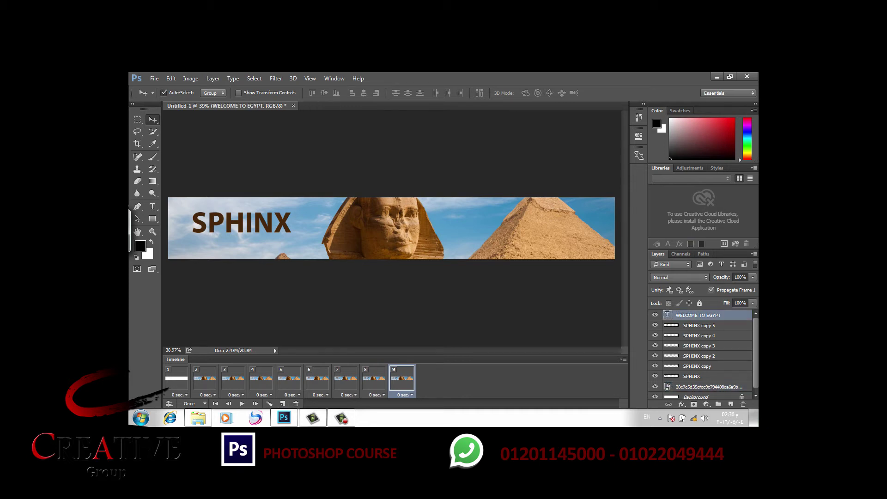
{"action": "mouse_move", "coordinate": [291, 289]}
{"action": "left_mouse_down"}
{"action": "mouse_move", "coordinate": [291, 252]}
{"action": "mouse_move", "coordinate": [266, 245]}
{"action": "left_mouse_up"}
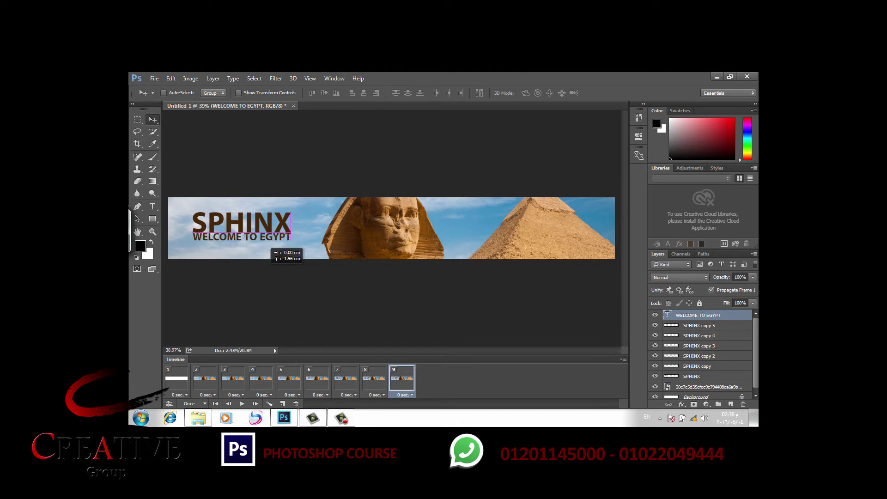
{"action": "left_click_drag", "start_coordinate": [269, 248], "coordinate": [269, 251]}
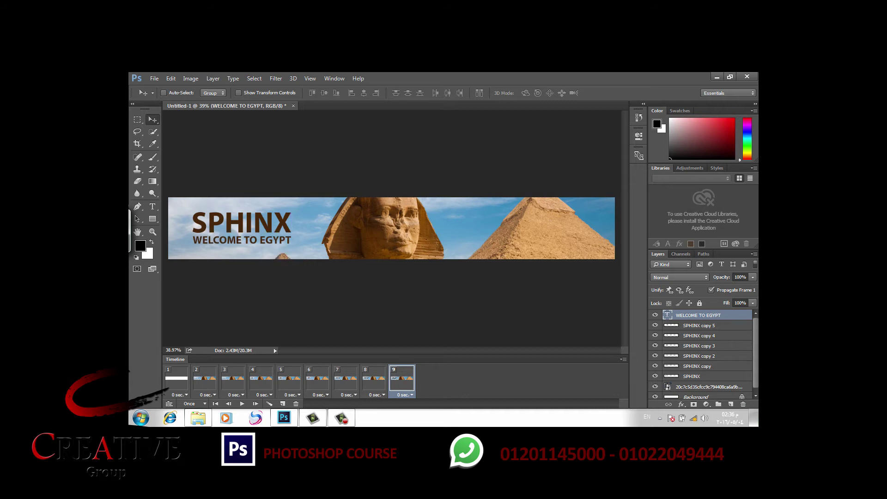
{"action": "key", "text": "Up"}
{"action": "key", "text": "Up"}
{"action": "key", "text": "Up"}
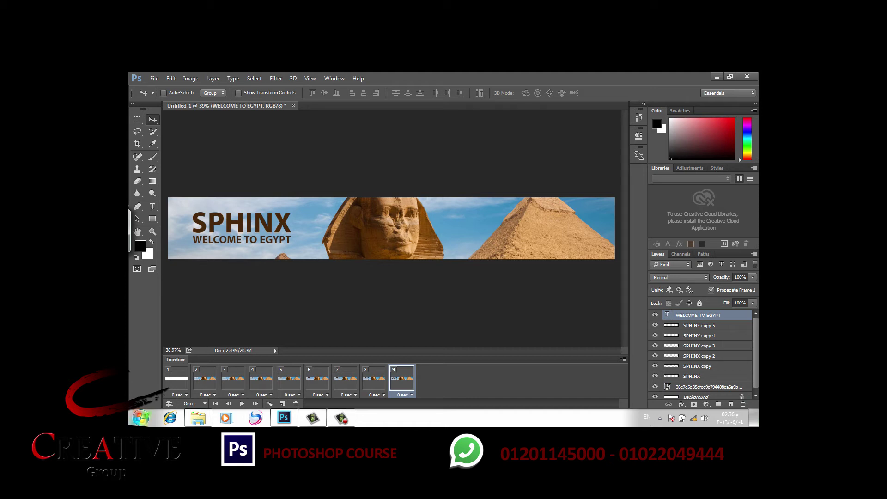
- Play and stop the animation preview a few times to check it
{"action": "key", "text": "space"}
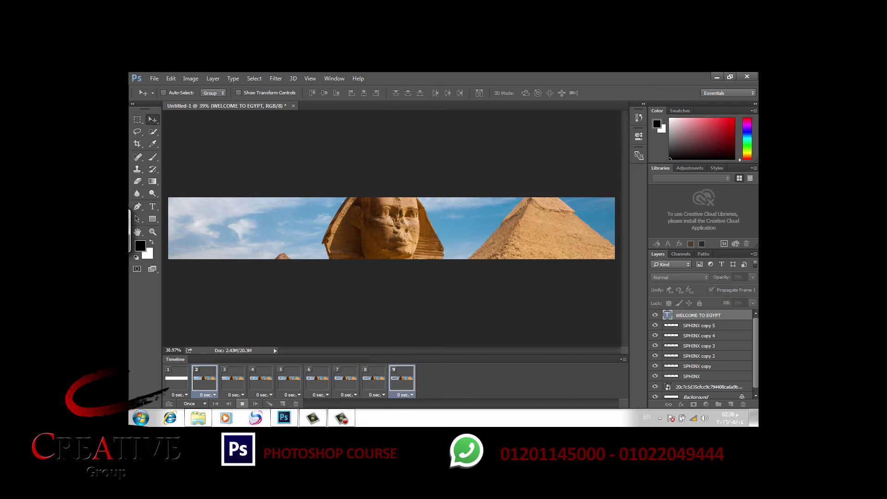
{"action": "left_click", "coordinate": [242, 404]}
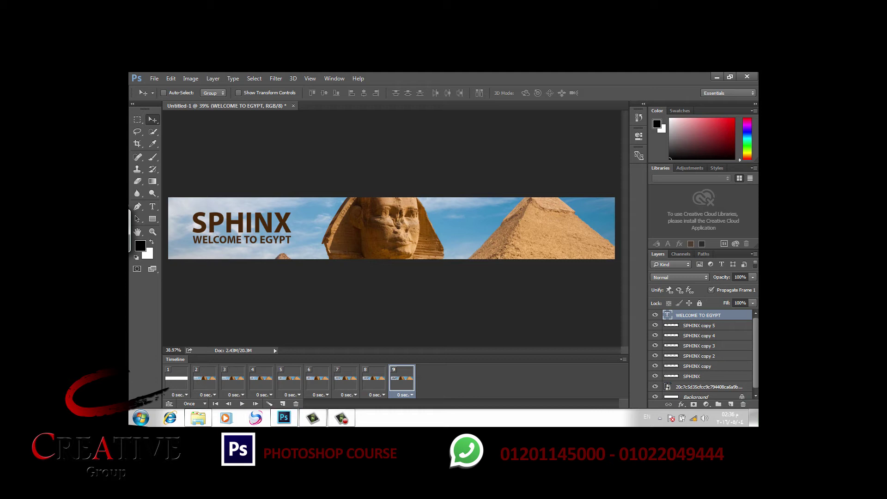
{"action": "left_click", "coordinate": [242, 404]}
{"action": "key", "text": "space"}
- Set a 0.2-second delay on all nine selected frames
{"action": "left_click", "coordinate": [176, 378], "text": "shift"}
{"action": "left_click", "coordinate": [289, 394]}
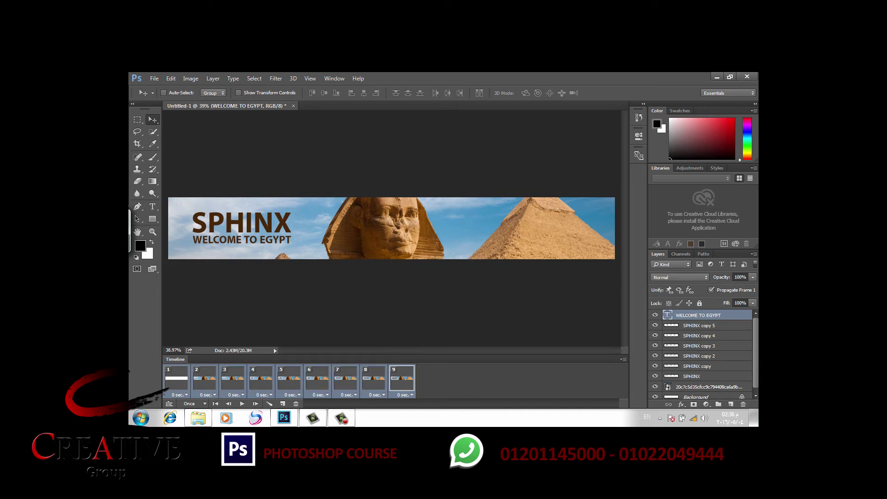
{"action": "left_click", "coordinate": [296, 394]}
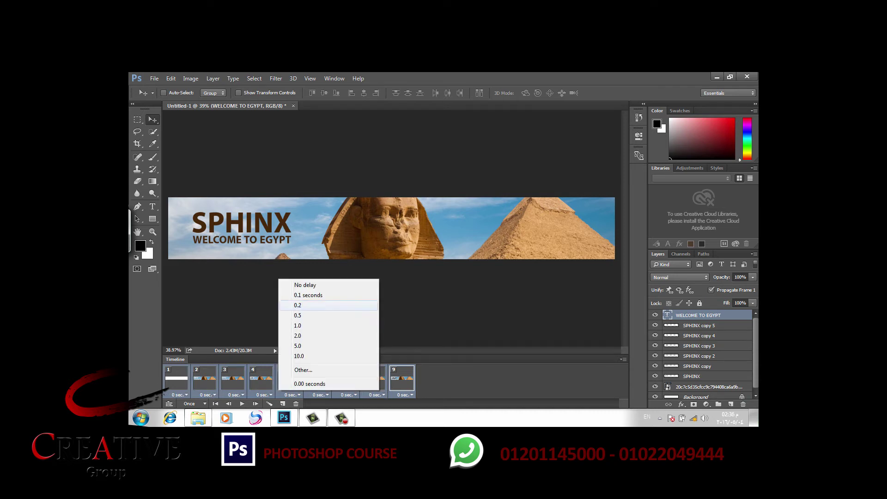
{"action": "left_click", "coordinate": [305, 305]}
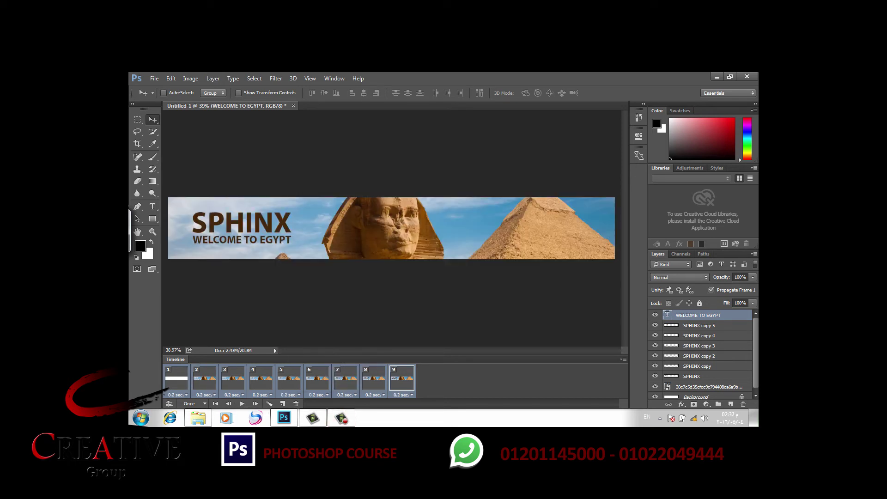
- Play the animation, then review frames 2, 8 and 9 individually
{"action": "left_click", "coordinate": [242, 403]}
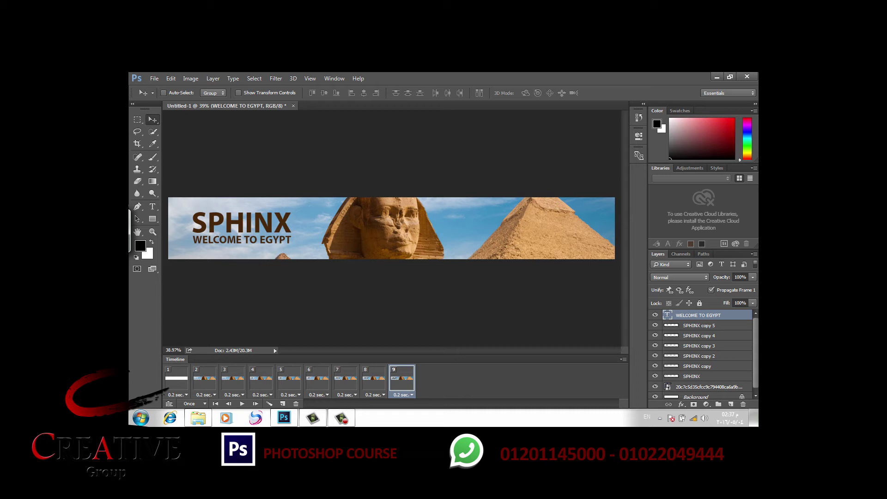
{"action": "left_click", "coordinate": [176, 379]}
{"action": "left_click", "coordinate": [205, 379]}
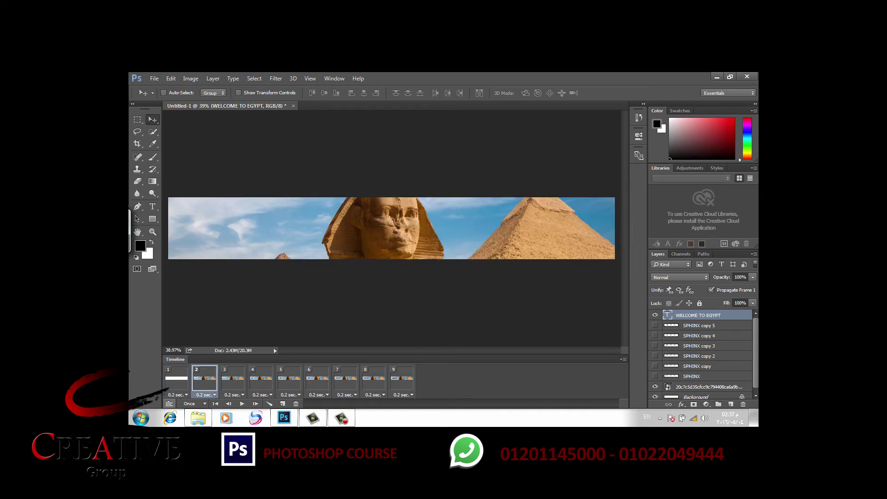
{"action": "left_click", "coordinate": [374, 379]}
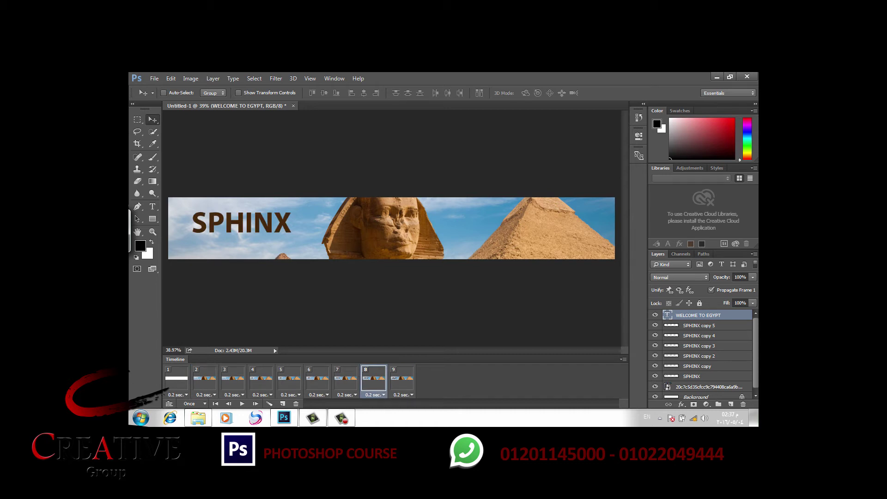
{"action": "left_click", "coordinate": [402, 379]}
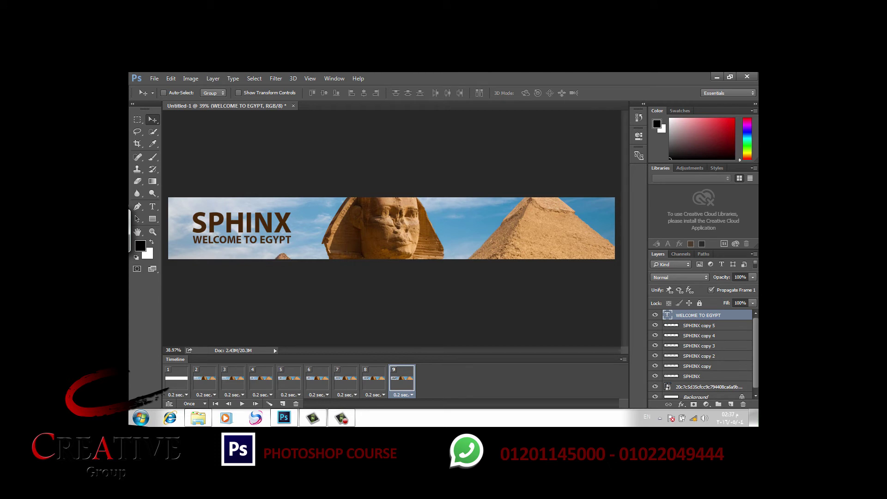
{"action": "left_click", "coordinate": [205, 378]}
{"action": "mouse_move", "coordinate": [269, 404]}
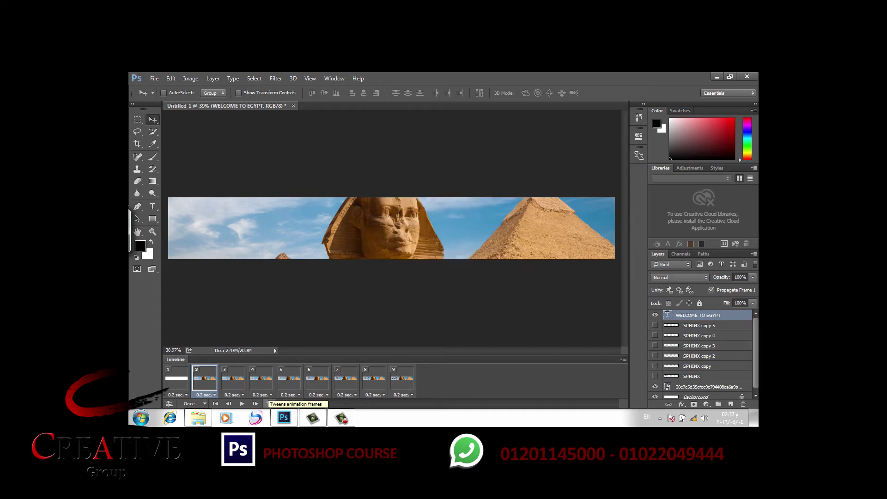
- Tween five frames from the previous frame, add more tweened frames, and preview the 19-frame result
{"action": "left_click", "coordinate": [270, 404]}
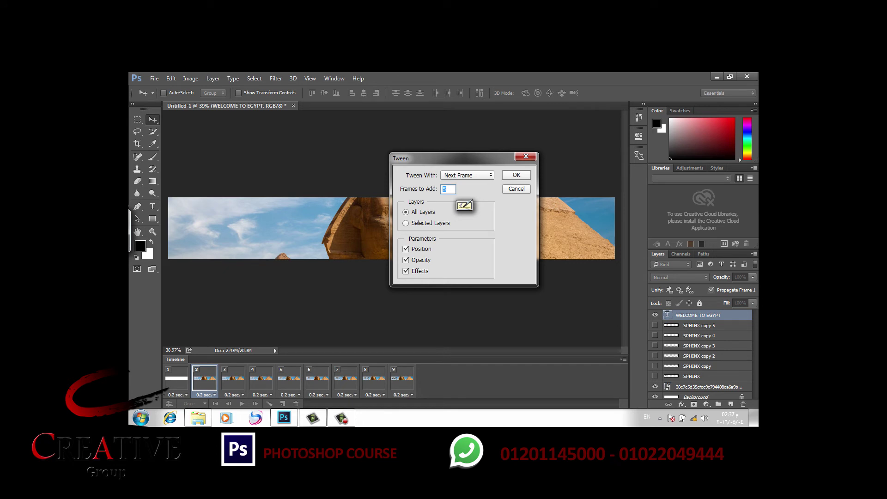
{"action": "left_click", "coordinate": [467, 175]}
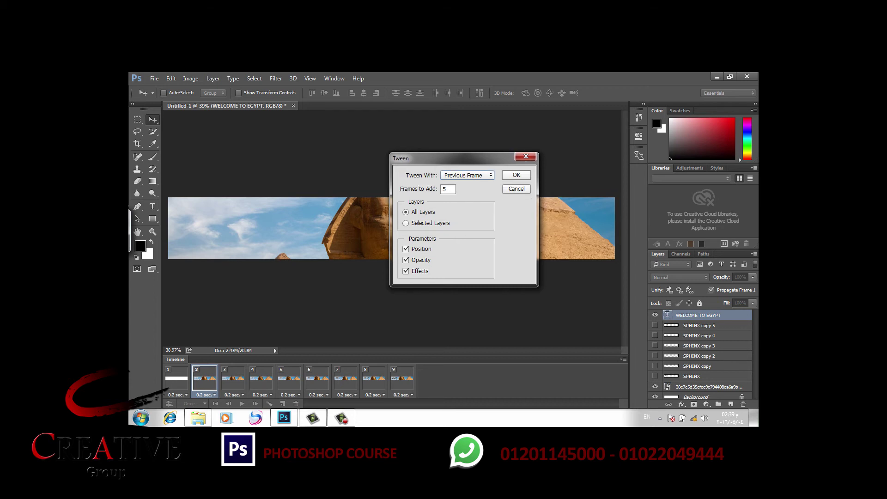
{"action": "left_click_drag", "start_coordinate": [443, 158], "coordinate": [470, 140]}
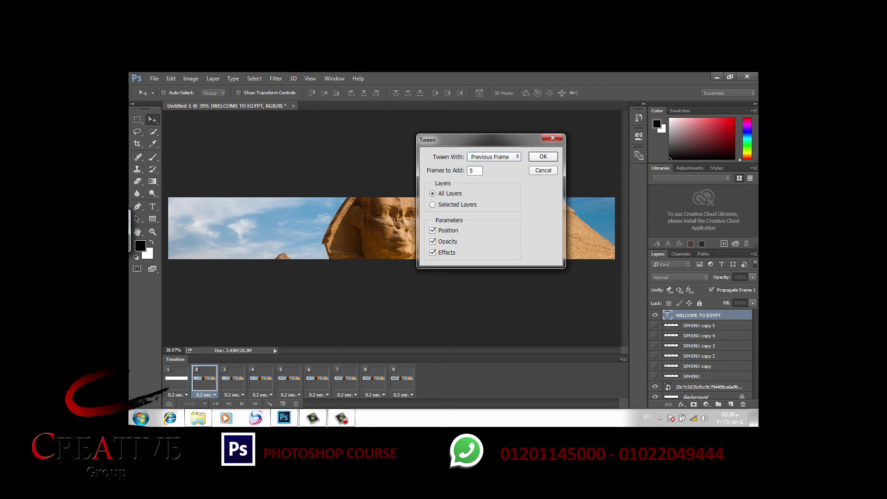
{"action": "key", "text": "Return"}
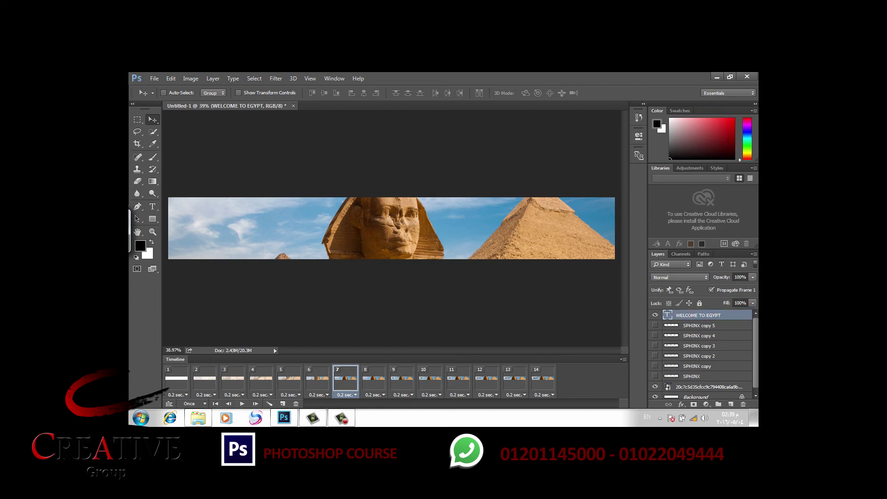
{"action": "key", "text": "space"}
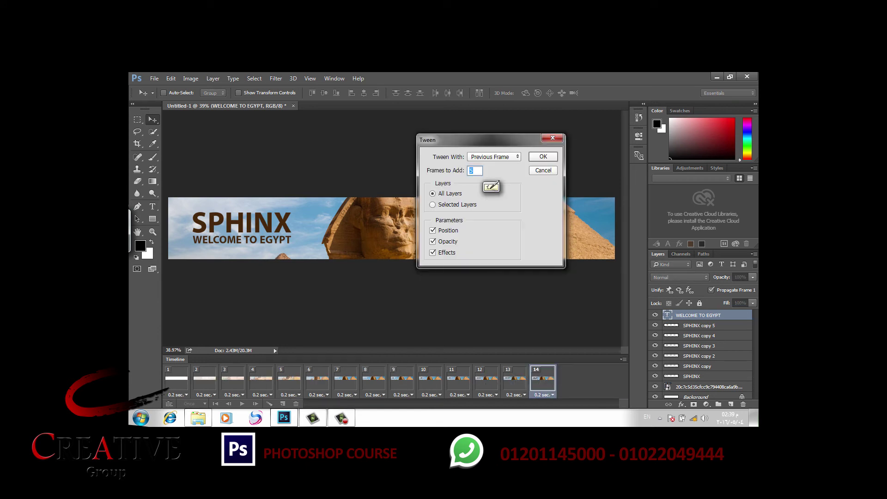
{"action": "key", "text": "Return"}
{"action": "key", "text": "space"}
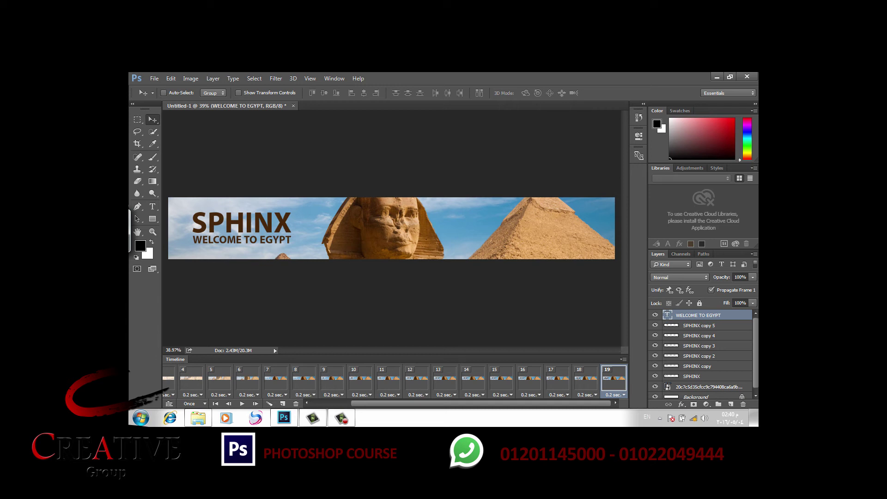
- Give frame 19 a 2-second delay, set the animation to loop 5 times, and preview it
{"action": "left_click", "coordinate": [616, 395]}
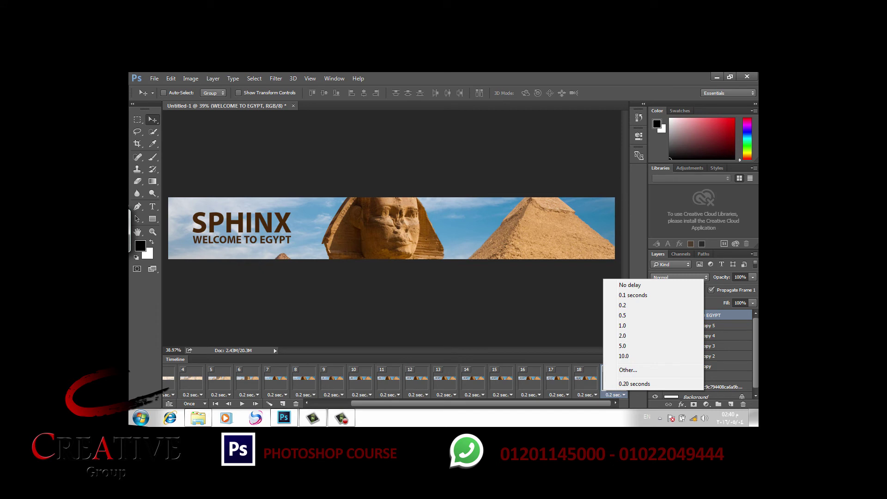
{"action": "left_click", "coordinate": [622, 335]}
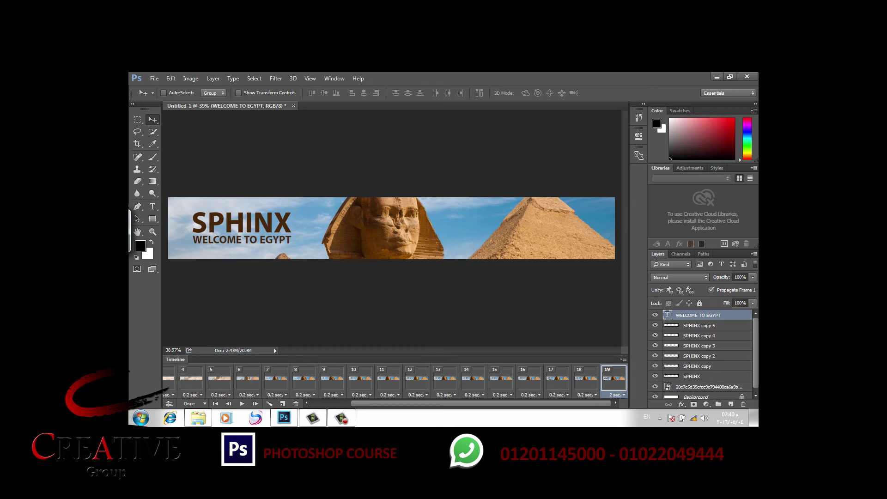
{"action": "left_click", "coordinate": [194, 404]}
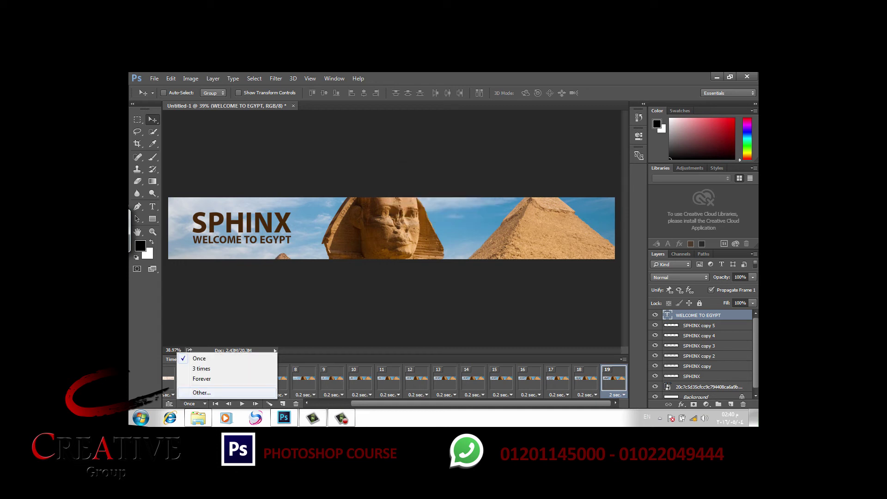
{"action": "left_click", "coordinate": [201, 393]}
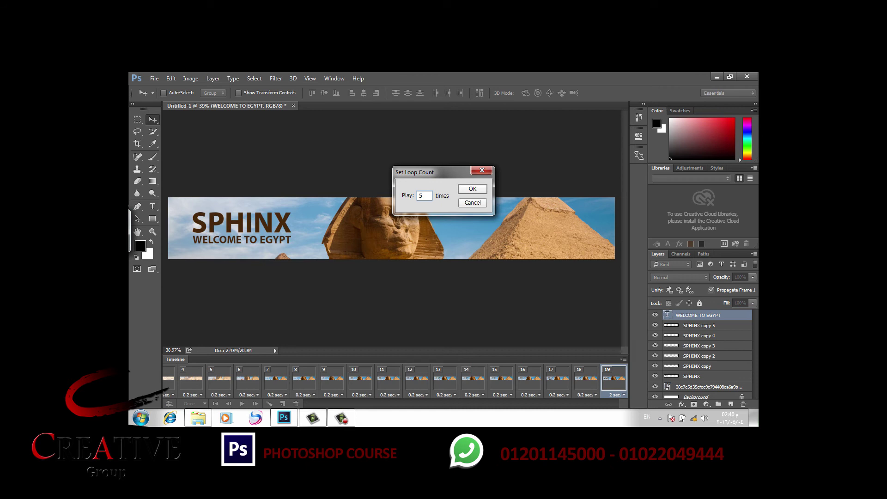
{"action": "key", "text": "Return"}
{"action": "key", "text": "space"}
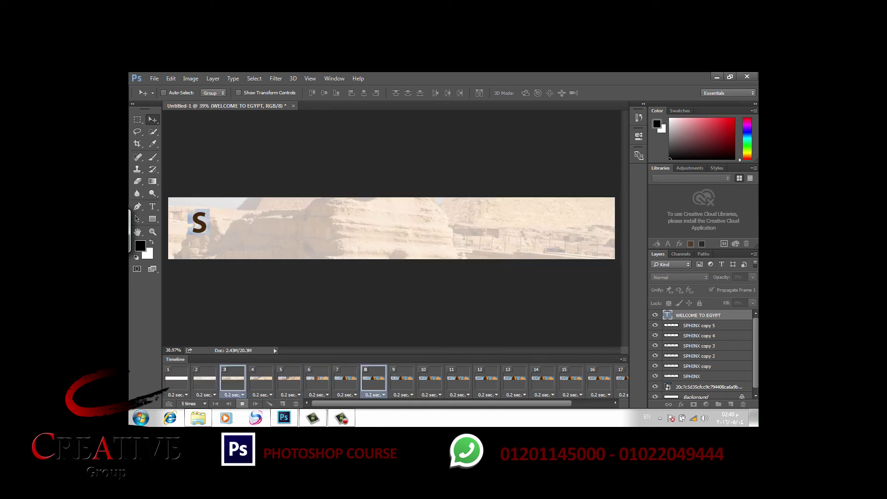
{"action": "key", "text": "space"}
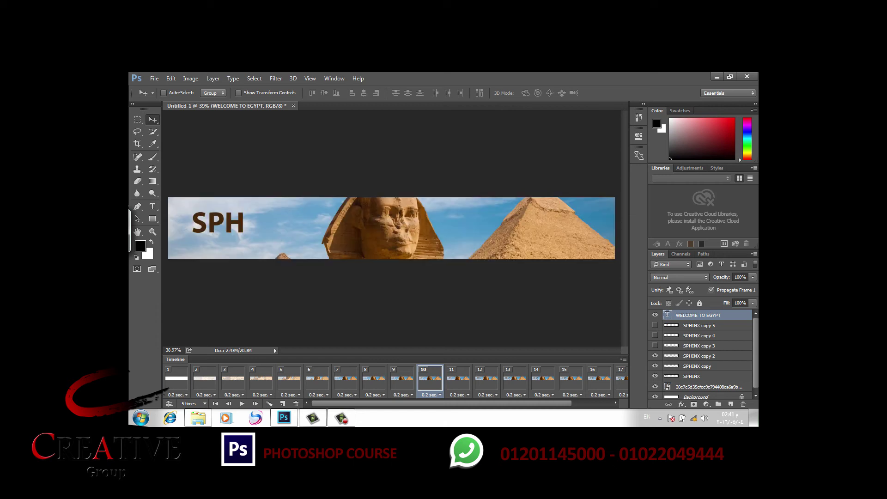
- From frame one, open Save for Web (Legacy) with GIF as the format and proceed to Save
{"action": "left_click", "coordinate": [176, 379]}
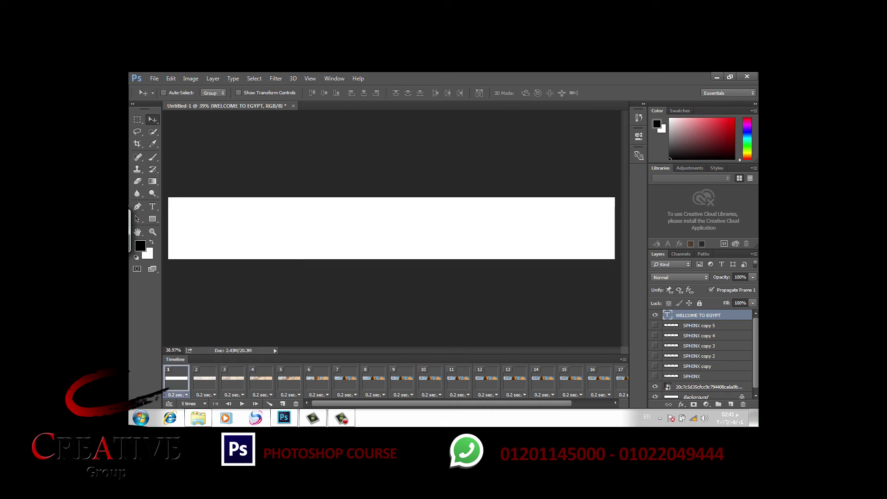
{"action": "key", "text": "alt+f"}
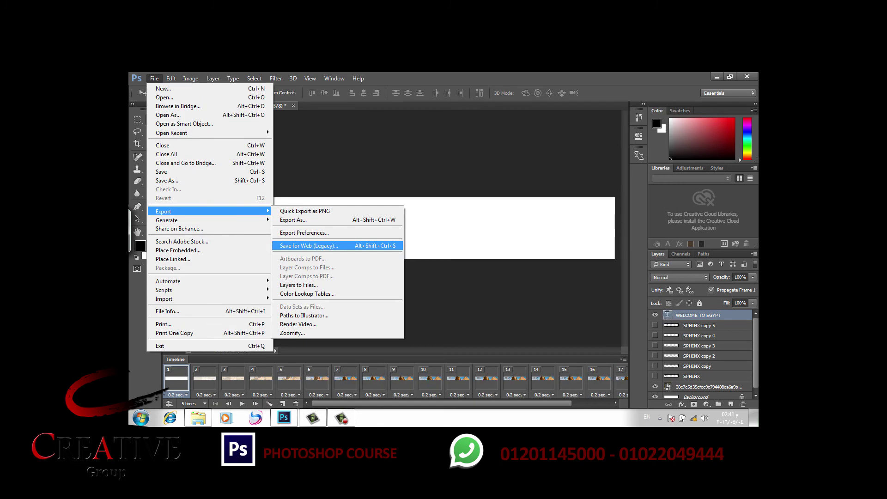
{"action": "left_click", "coordinate": [309, 245]}
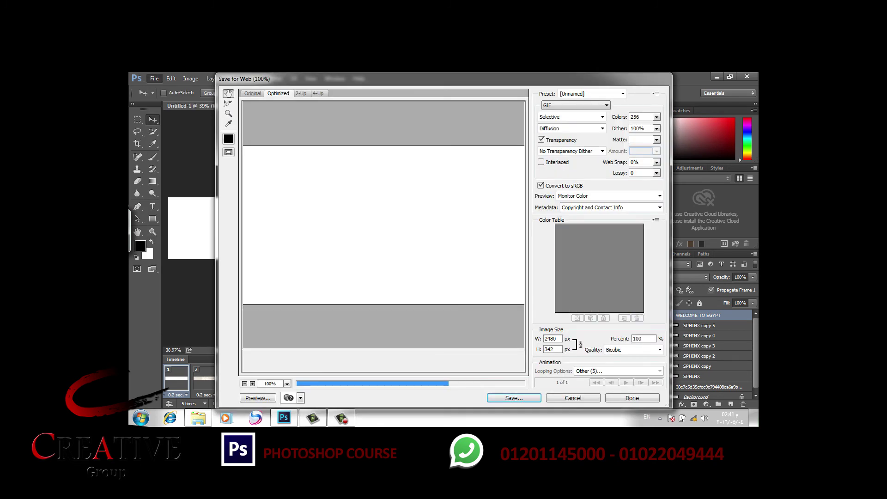
{"action": "left_click", "coordinate": [575, 105]}
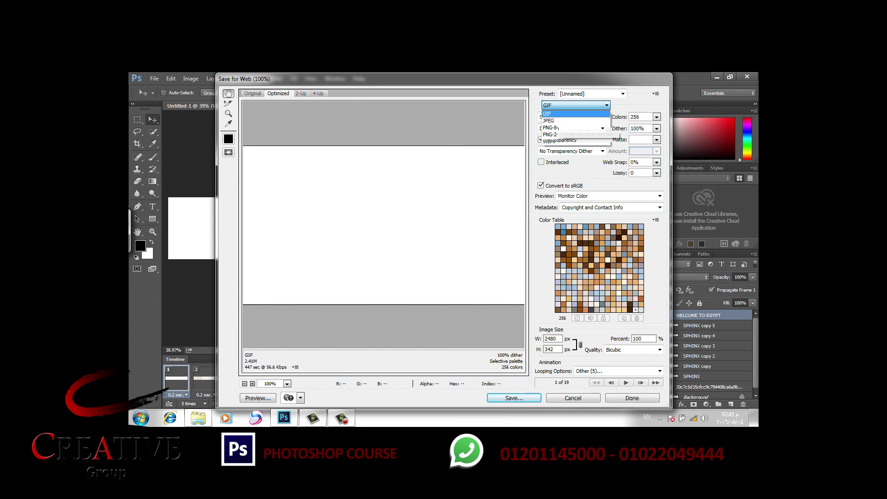
{"action": "left_click", "coordinate": [552, 128]}
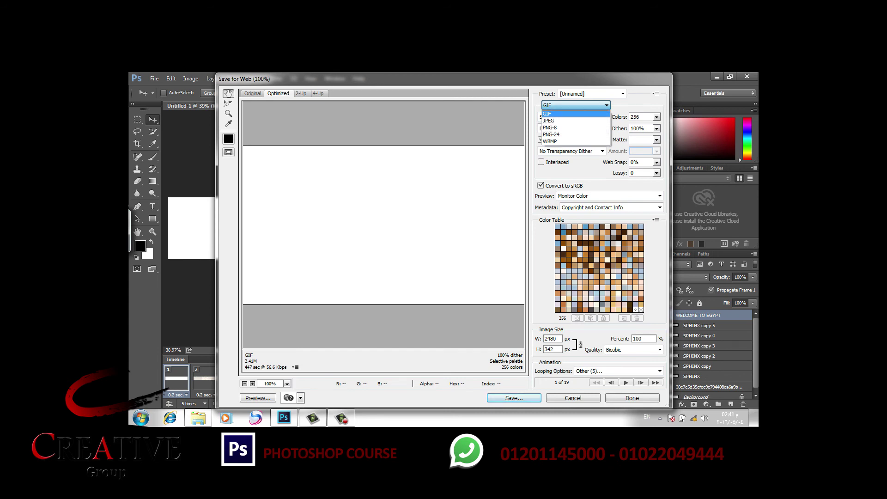
{"action": "left_click", "coordinate": [514, 397]}
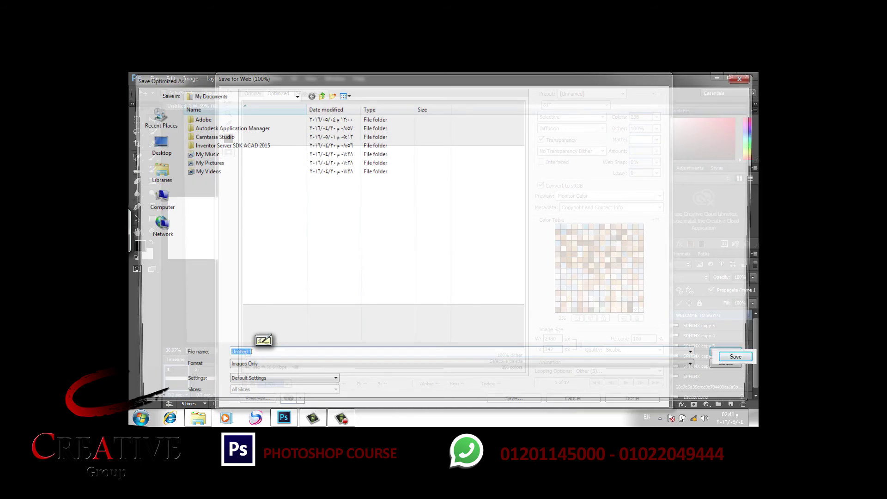
- Navigate to the photoshop course folder on the Seagate Backup Plus Drive (G:)
{"action": "left_click", "coordinate": [162, 201]}
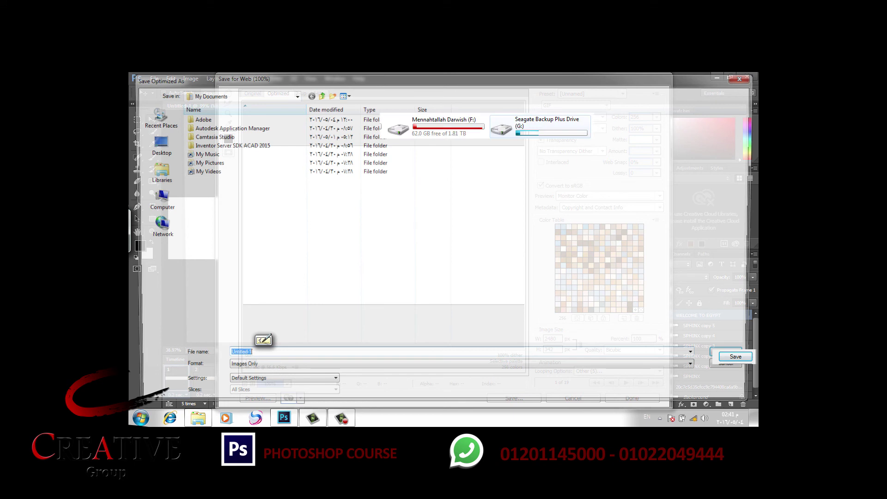
{"action": "double_click", "coordinate": [545, 131]}
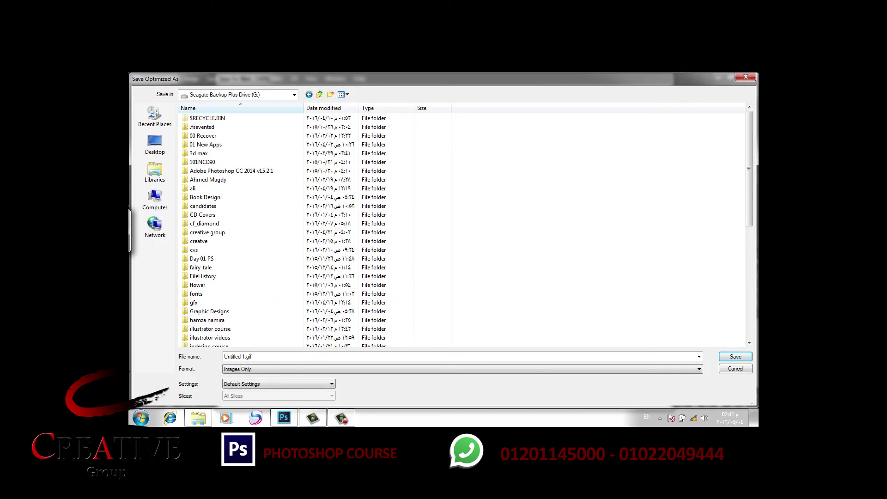
{"action": "key", "text": "Return"}
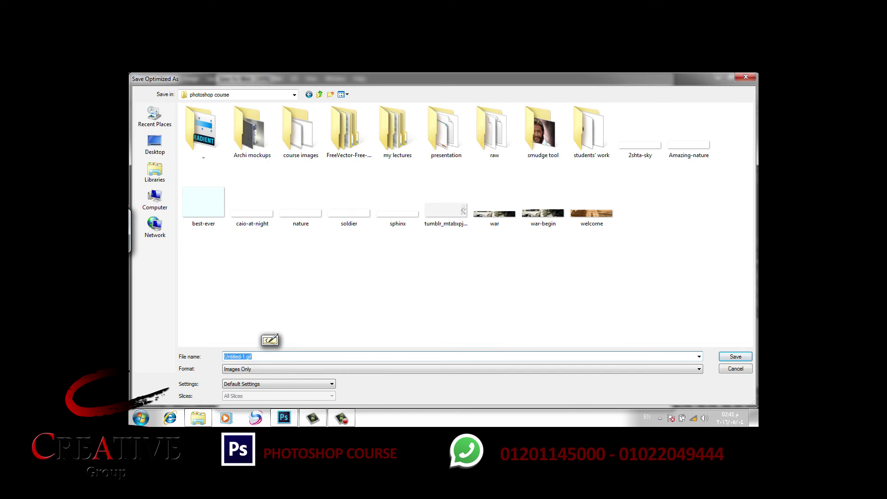
- Save the animation as 'welcome to egypt.gif' using the Images Only format
{"action": "type", "text": "welcom to "}
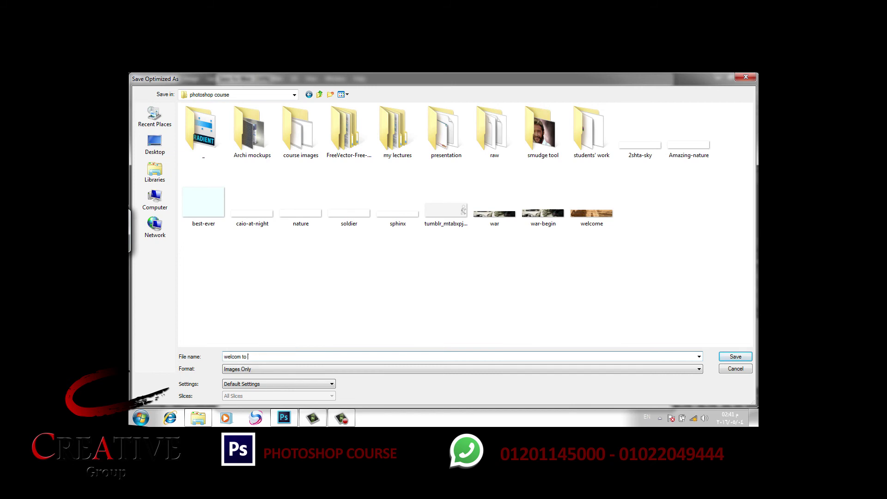
{"action": "type", "text": "egypt"}
{"action": "type", "text": "e"}
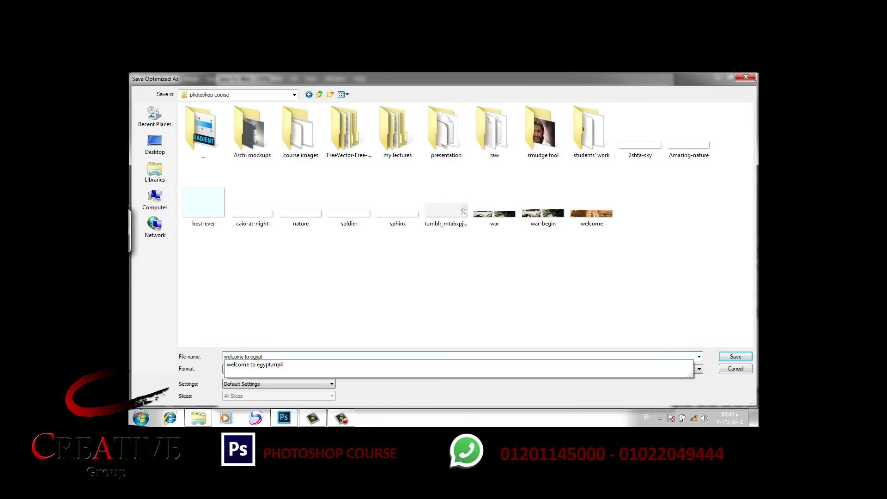
{"action": "left_click", "coordinate": [699, 368]}
{"action": "key", "text": "Return"}
{"action": "left_click", "coordinate": [699, 369]}
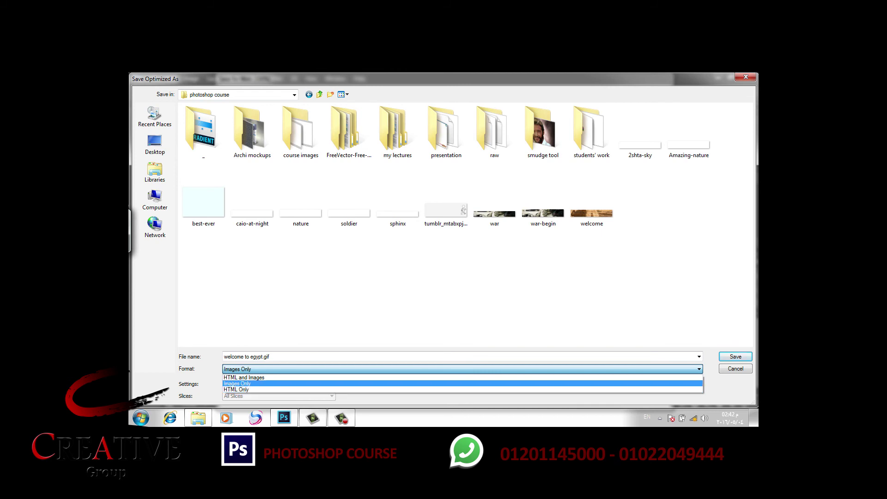
{"action": "key", "text": "Up"}
{"action": "key", "text": "Return"}
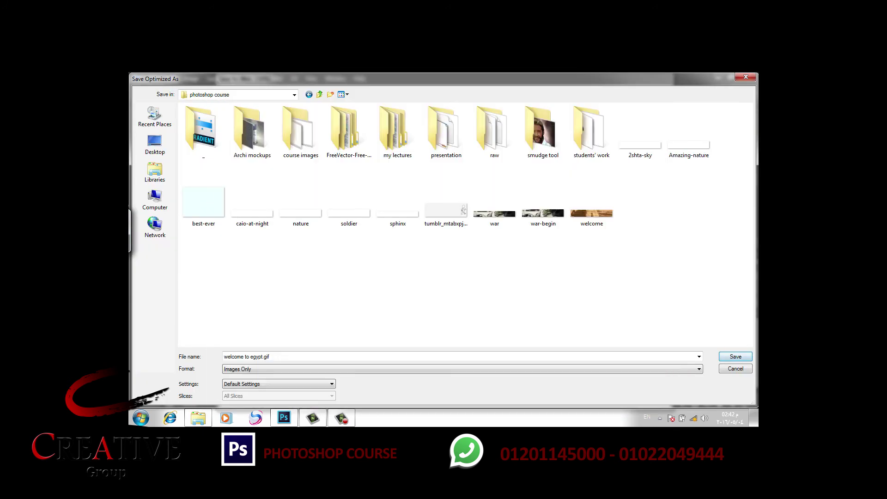
{"action": "key", "text": "Return"}
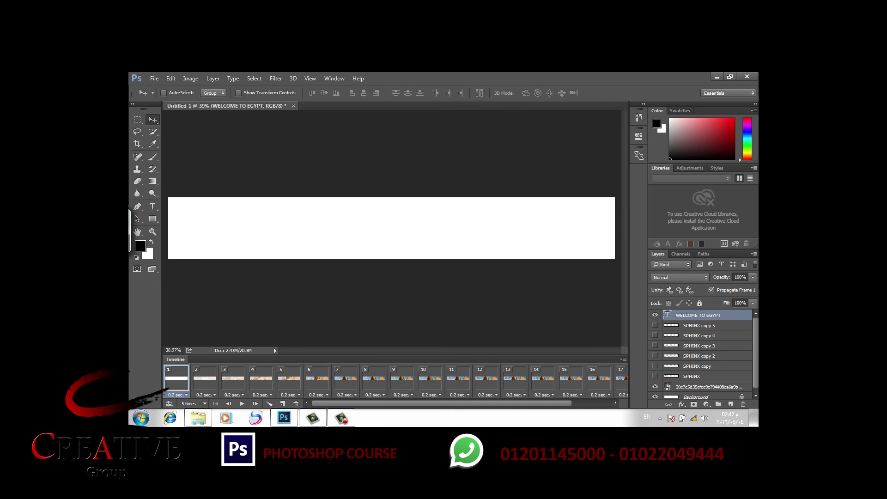
- In Explorer, open the welcome-to-egypt GIF from the G: drive's photoshop course folder and close the preview
{"action": "left_click", "coordinate": [199, 418]}
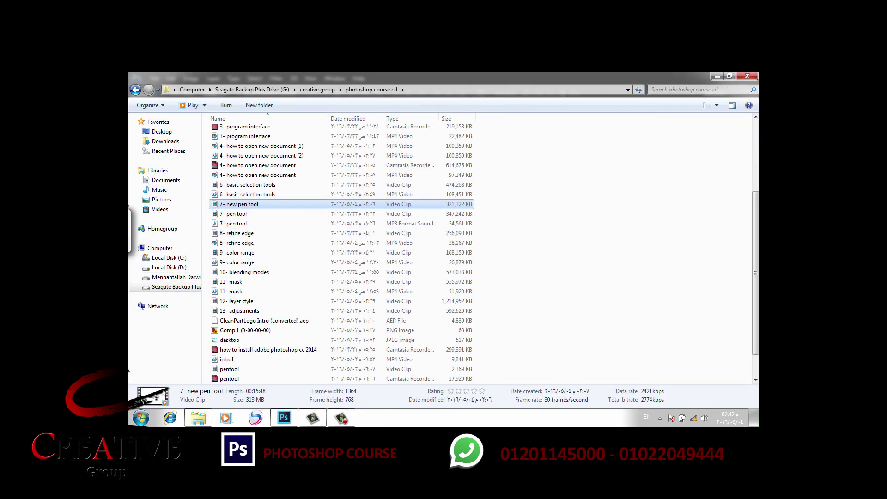
{"action": "left_click", "coordinate": [176, 287]}
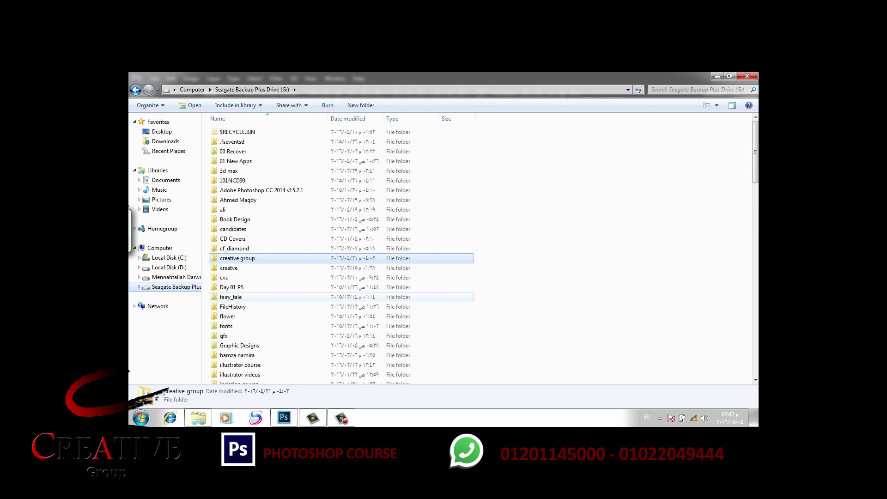
{"action": "key", "text": "alt+Left"}
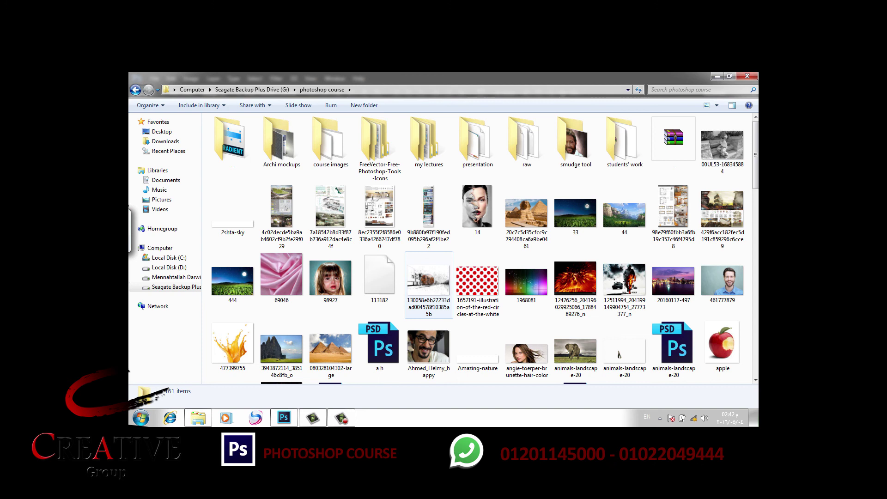
{"action": "scroll", "coordinate": [351, 268], "scroll_direction": "down", "scroll_amount": 10}
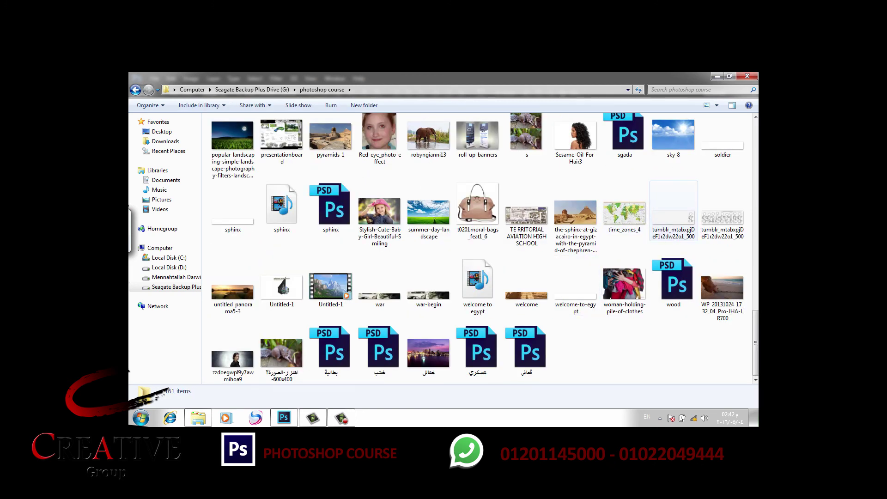
{"action": "double_click", "coordinate": [575, 282]}
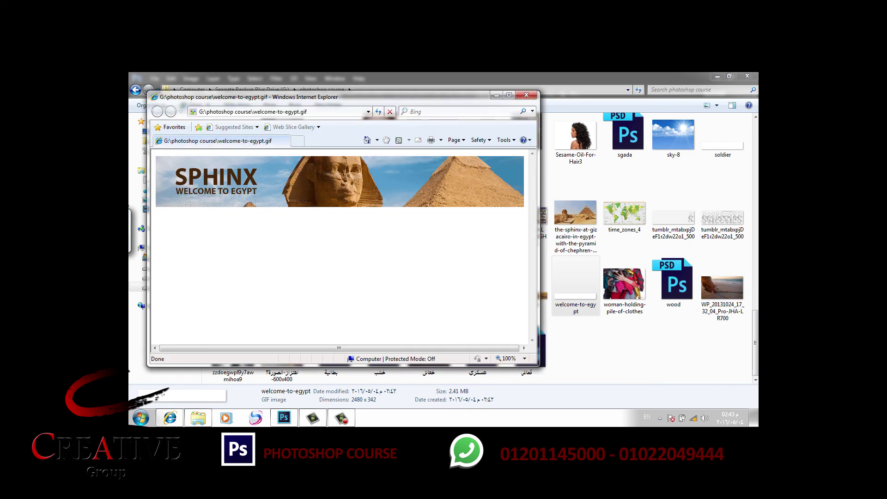
{"action": "key", "text": "alt+F4"}
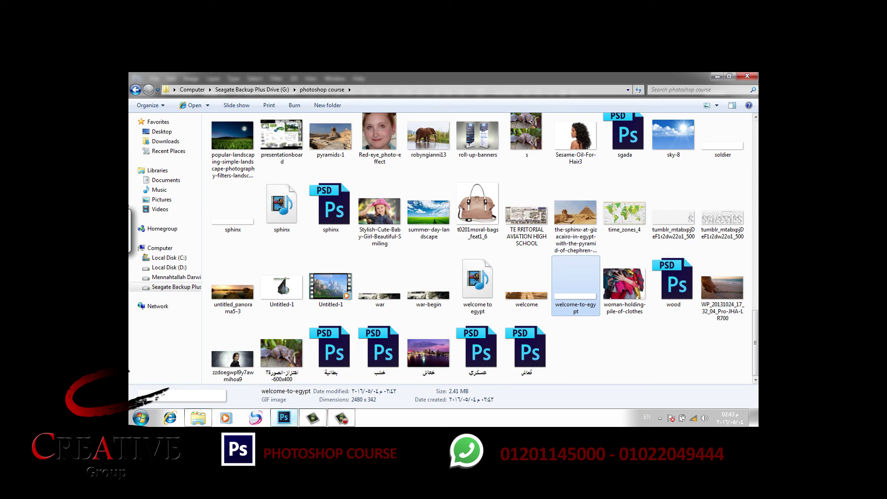
- Open the tumblr walk-cycle JPEG in Photo Viewer to look it over, then close it
{"action": "double_click", "coordinate": [723, 217]}
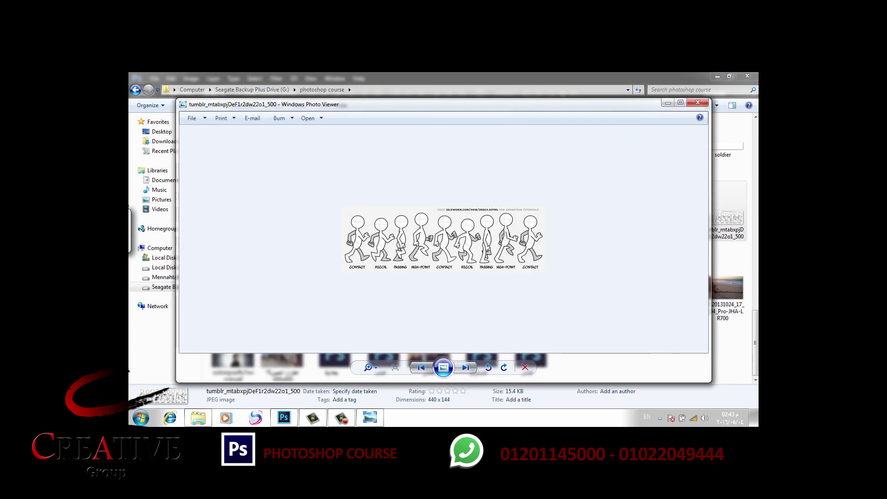
{"action": "key", "text": "alt+F4"}
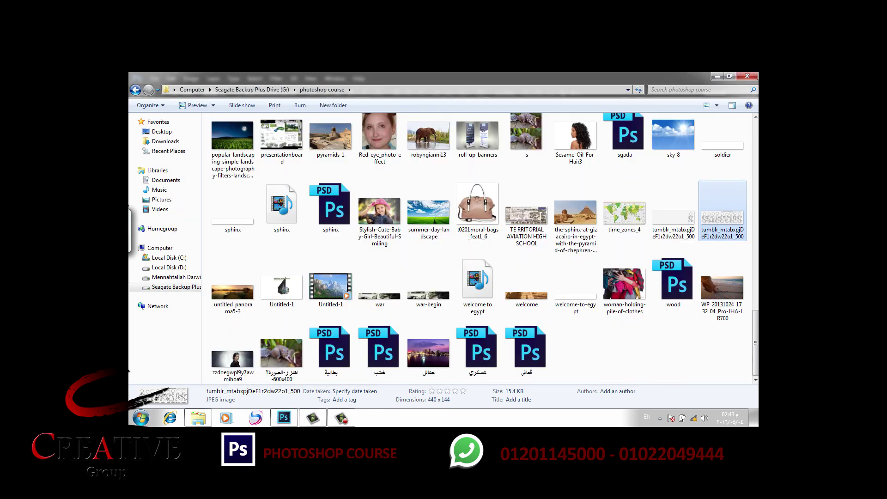
- Close the Sphinx banner document, discarding its unsaved changes
{"action": "key", "text": "alt+Tab"}
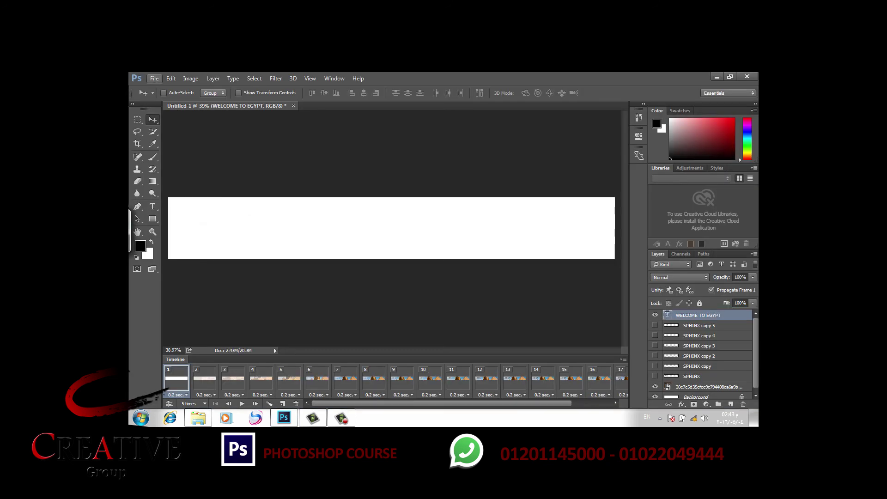
{"action": "key", "text": "ctrl+w"}
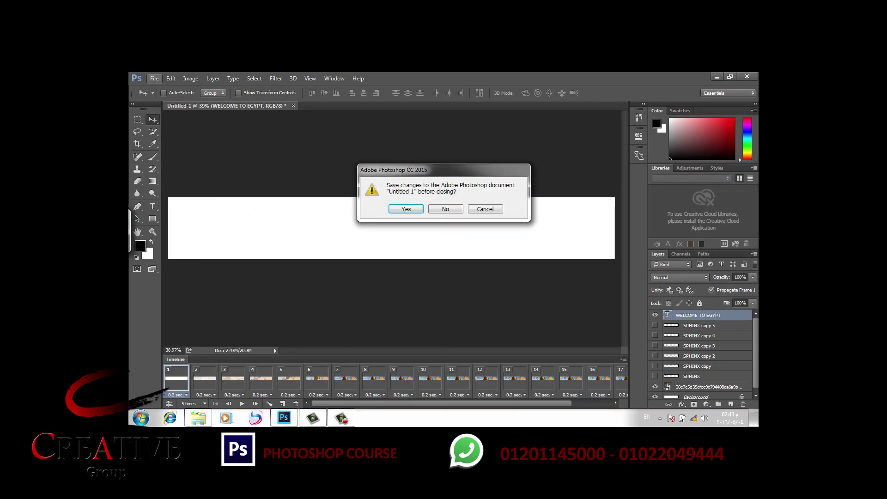
{"action": "key", "text": "alt+e"}
{"action": "key", "text": "Escape"}
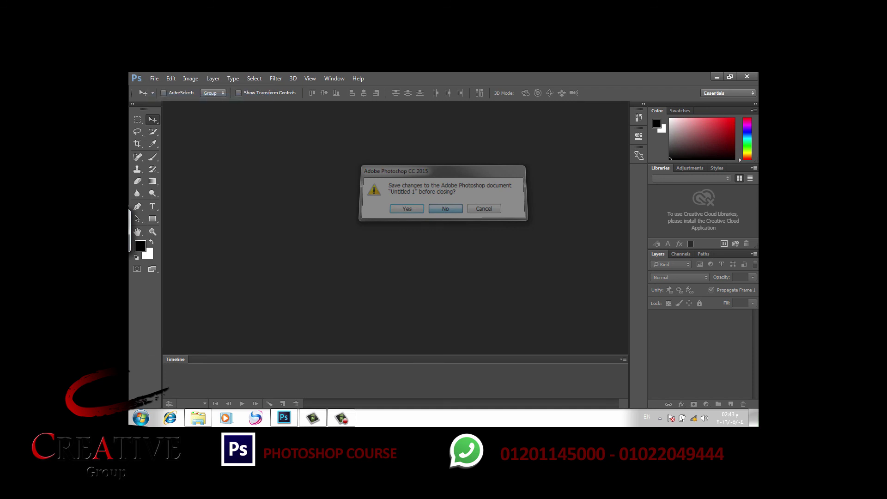
{"action": "key", "text": "n"}
- Browse to the tumblr walk-cycle JPEG and open it
{"action": "key", "text": "ctrl+o"}
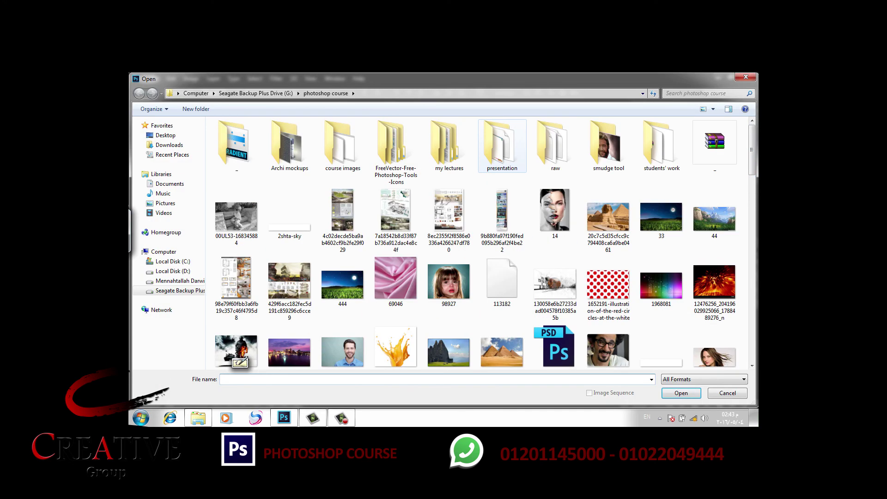
{"action": "scroll", "coordinate": [656, 147], "scroll_direction": "down", "scroll_amount": 4}
{"action": "scroll", "coordinate": [656, 147], "scroll_direction": "down", "scroll_amount": 4}
{"action": "scroll", "coordinate": [656, 147], "scroll_direction": "down", "scroll_amount": 3}
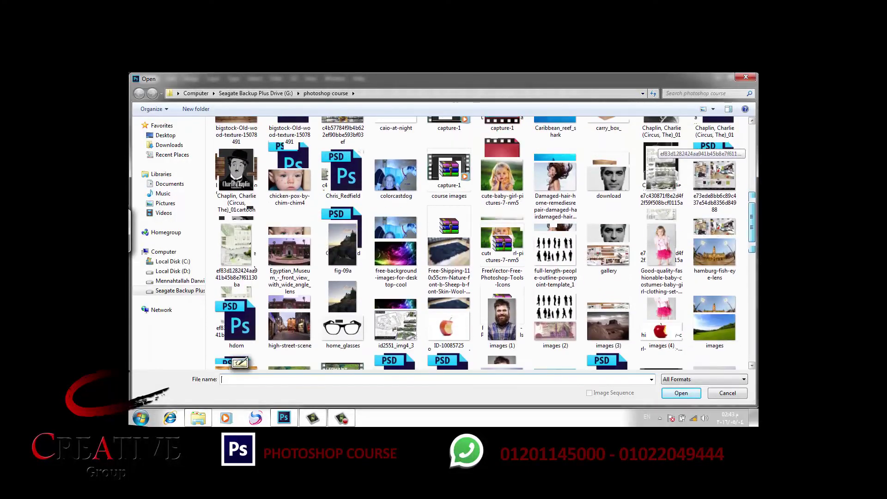
{"action": "scroll", "coordinate": [656, 147], "scroll_direction": "down", "scroll_amount": 1}
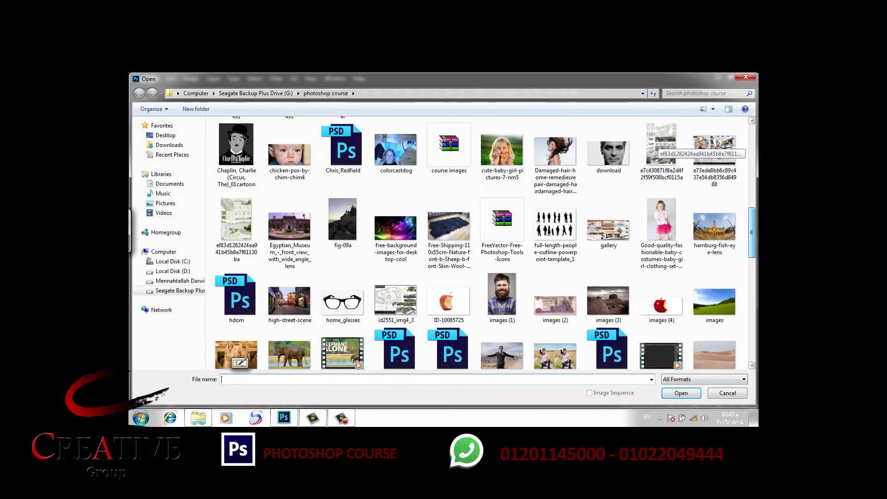
{"action": "scroll", "coordinate": [657, 147], "scroll_direction": "down", "scroll_amount": 5}
{"action": "scroll", "coordinate": [656, 147], "scroll_direction": "down", "scroll_amount": 4}
{"action": "scroll", "coordinate": [656, 147], "scroll_direction": "up", "scroll_amount": 4}
{"action": "scroll", "coordinate": [656, 147], "scroll_direction": "down", "scroll_amount": 6}
{"action": "scroll", "coordinate": [657, 147], "scroll_direction": "down", "scroll_amount": 3}
{"action": "scroll", "coordinate": [656, 147], "scroll_direction": "up", "scroll_amount": 2}
{"action": "scroll", "coordinate": [656, 147], "scroll_direction": "down", "scroll_amount": 4}
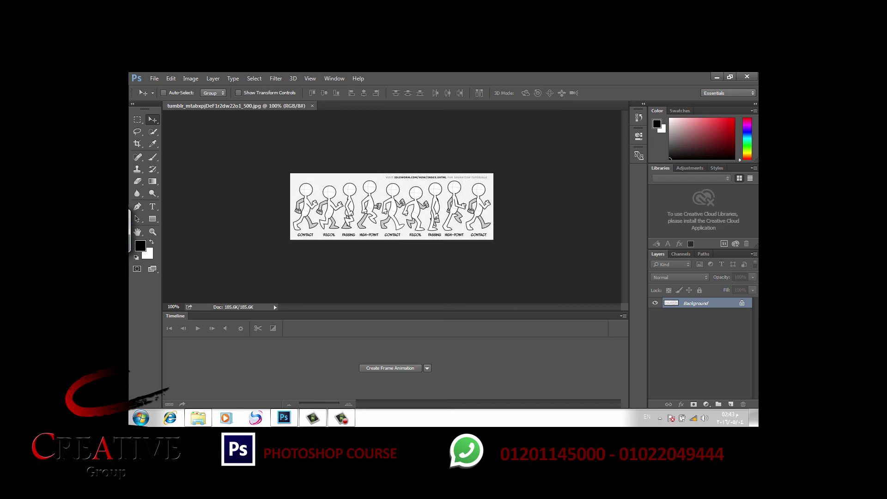
- Zoom in and duplicate the sprite sheet layer up to Layer 1 copy 7
{"action": "scroll", "coordinate": [392, 206], "scroll_direction": "up", "scroll_amount": 2}
{"action": "scroll", "coordinate": [392, 206], "scroll_direction": "up", "scroll_amount": 3}
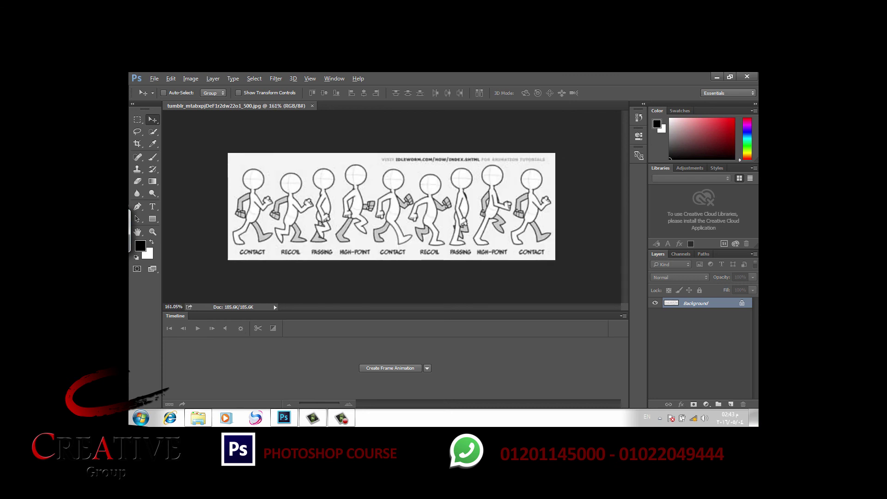
{"action": "scroll", "coordinate": [392, 206], "scroll_direction": "up", "scroll_amount": 1}
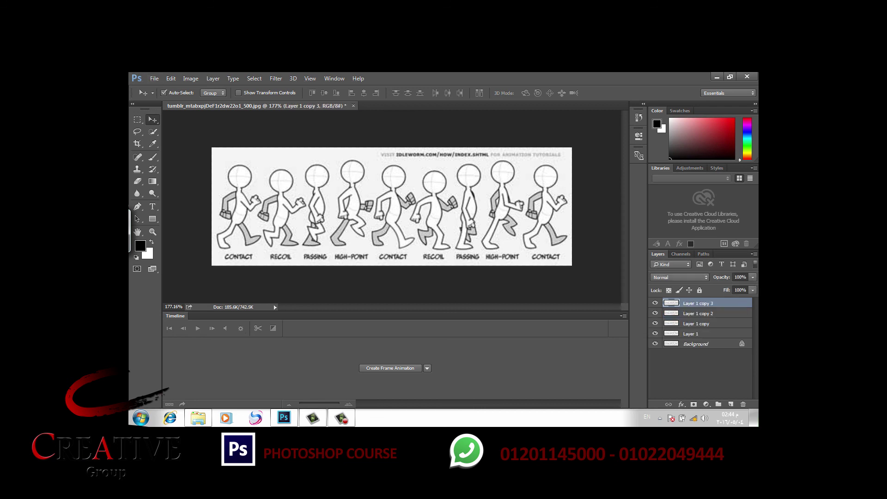
{"action": "key", "text": "ctrl+j"}
{"action": "key", "text": "ctrl+j"}
{"action": "key", "text": "ctrl+j"}
{"action": "key", "text": "ctrl+j"}
{"action": "key", "text": "ctrl+j"}
{"action": "key", "text": "ctrl+j"}
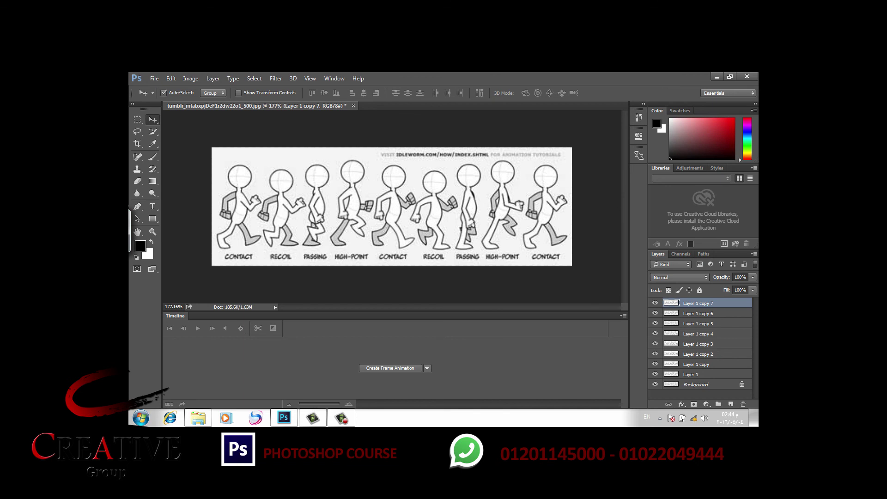
- Convert the locked Background layer into an ordinary Layer 0
{"action": "key", "text": "alt+comma"}
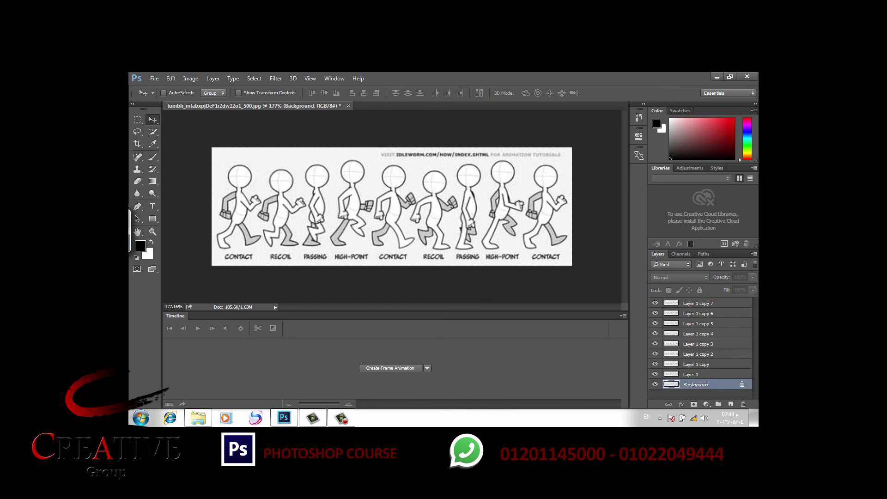
{"action": "double_click", "coordinate": [695, 384]}
{"action": "key", "text": "Return"}
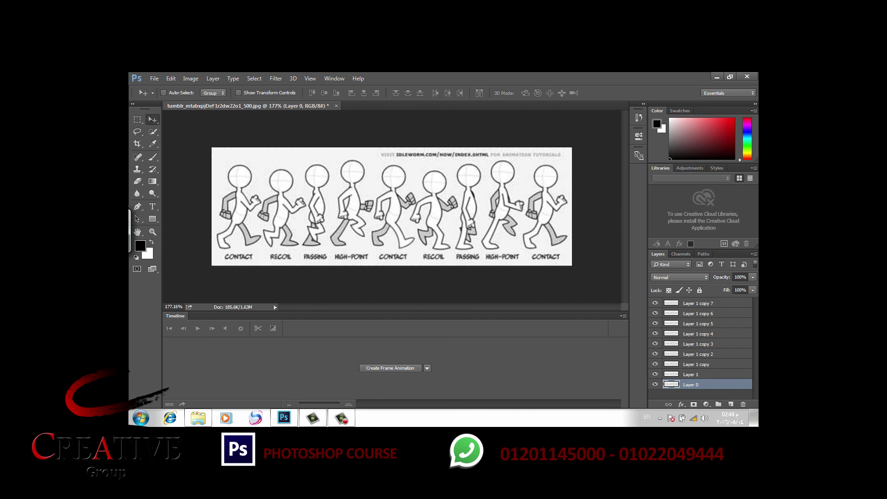
{"action": "key", "text": "l"}
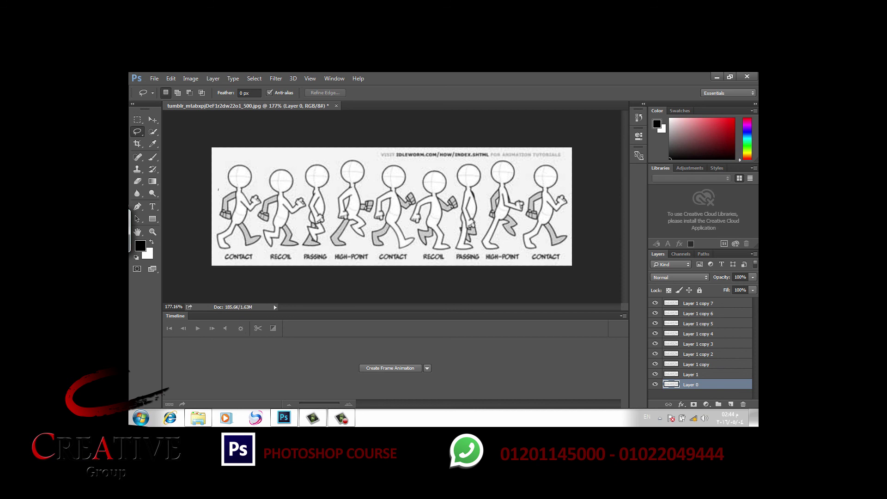
- Lasso the first walking figure on Layer 0 and invert the selection
{"action": "left_click_drag", "start_coordinate": [218, 190], "coordinate": [257, 225]}
{"action": "left_click_drag", "start_coordinate": [256, 216], "coordinate": [213, 205]}
{"action": "left_click", "coordinate": [254, 78]}
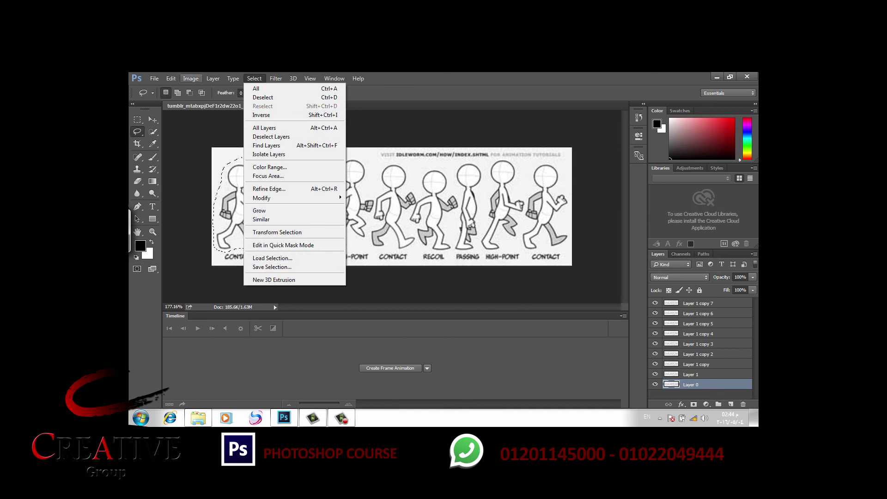
{"action": "left_click", "coordinate": [261, 115]}
{"action": "left_click", "coordinate": [171, 78]}
{"action": "left_click", "coordinate": [306, 266]}
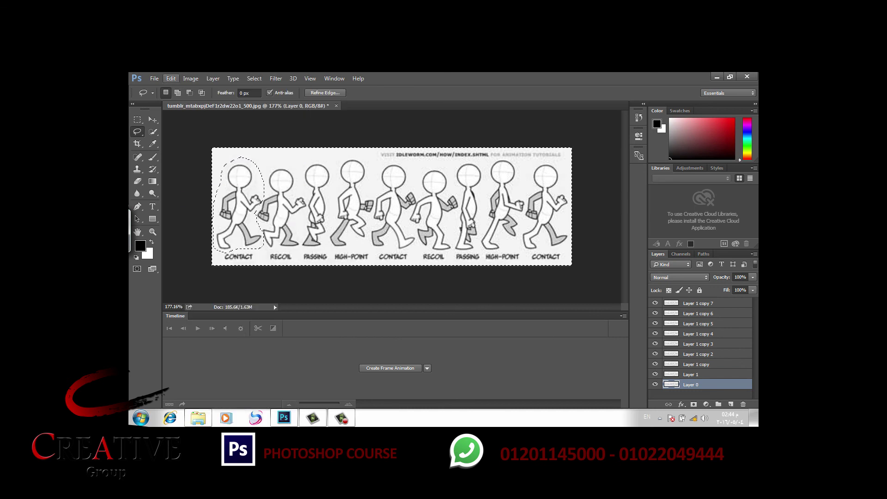
- Fill around the figure with light grey, show only Layer 0, and deselect
{"action": "key", "text": "shift+F5"}
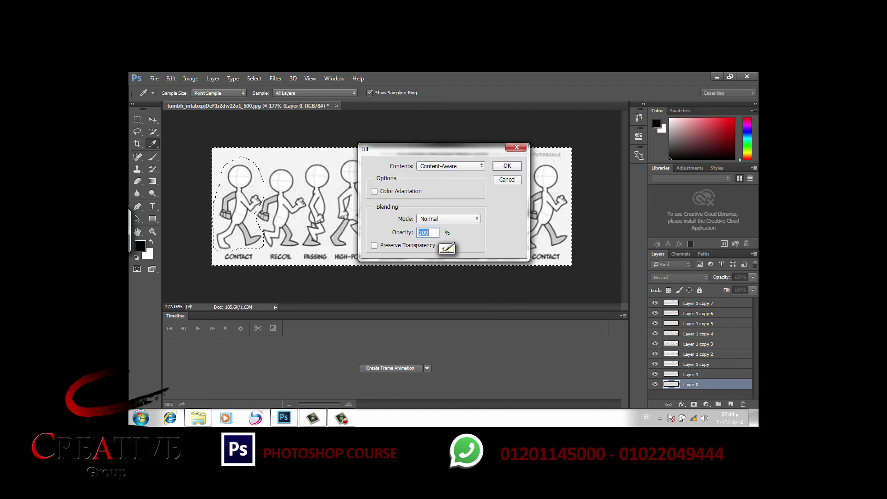
{"action": "key", "text": "Escape"}
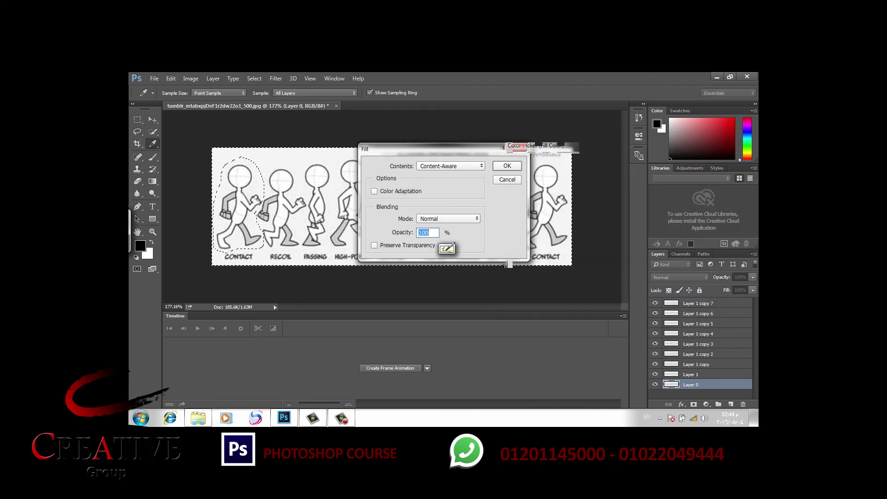
{"action": "left_click", "coordinate": [451, 166]}
{"action": "left_click", "coordinate": [444, 187]}
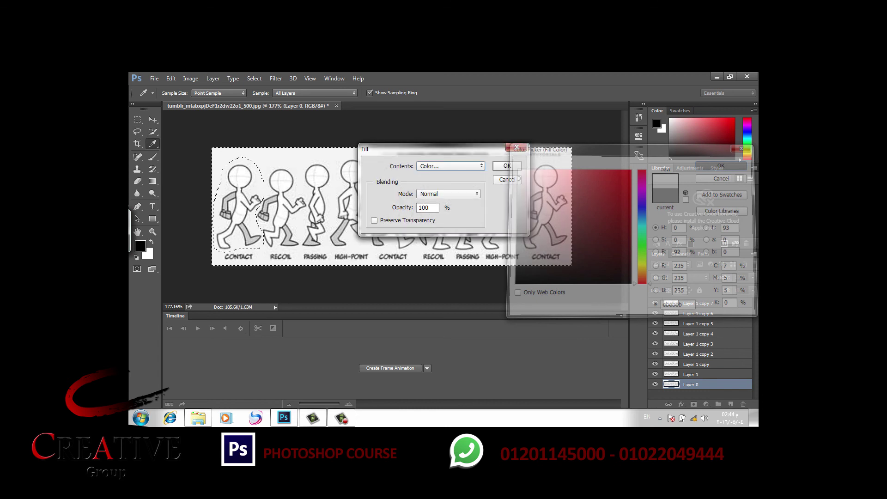
{"action": "key", "text": "Escape"}
{"action": "key", "text": "Escape"}
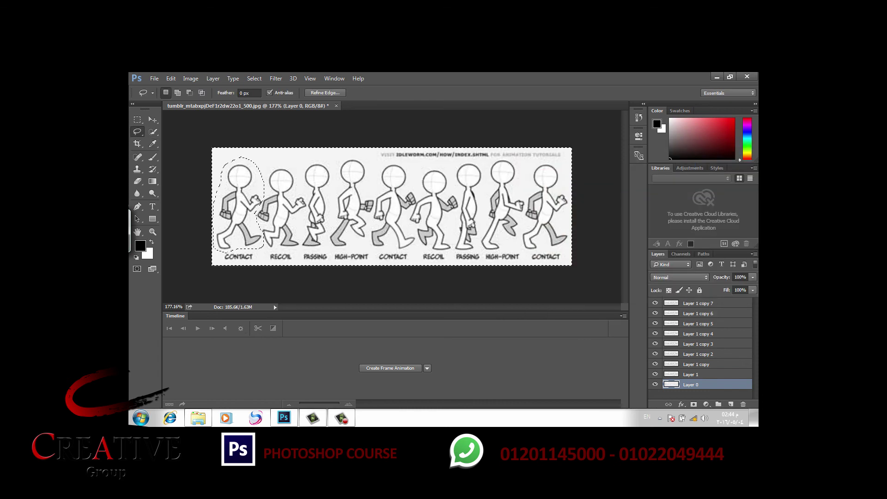
{"action": "left_click", "coordinate": [655, 385], "text": "alt"}
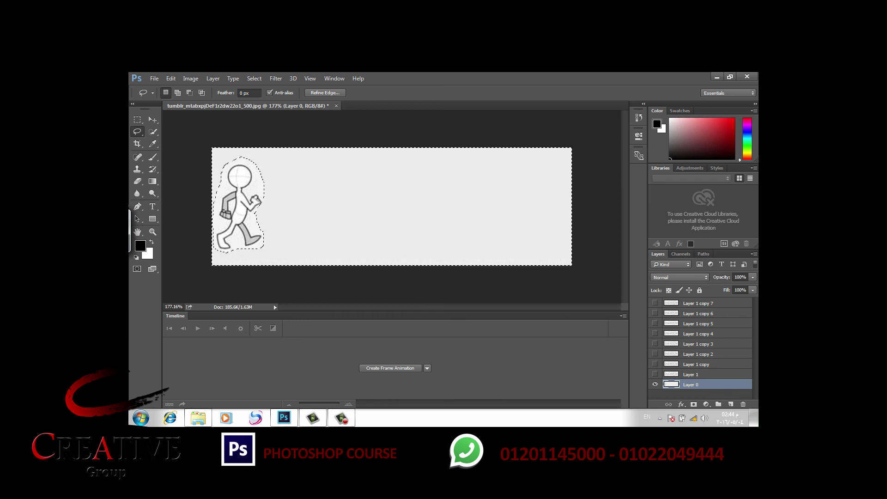
{"action": "key", "text": "ctrl+d"}
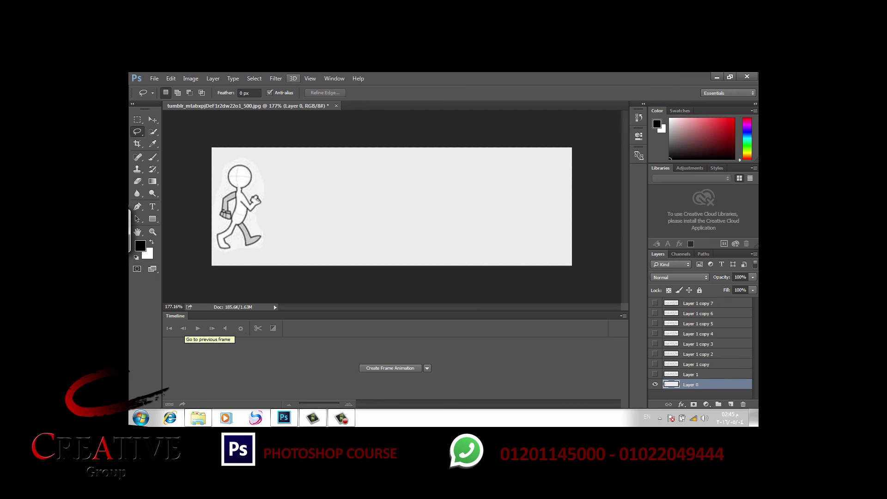